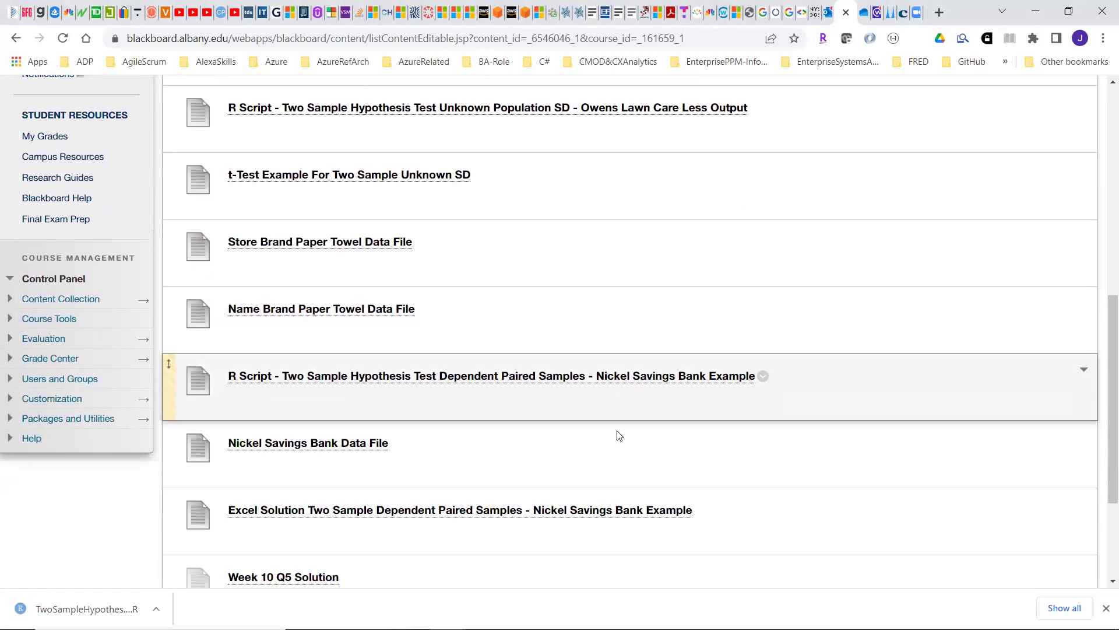
{"action": "scroll", "coordinate": [618, 435], "scroll_direction": "up", "scroll_amount": 3}
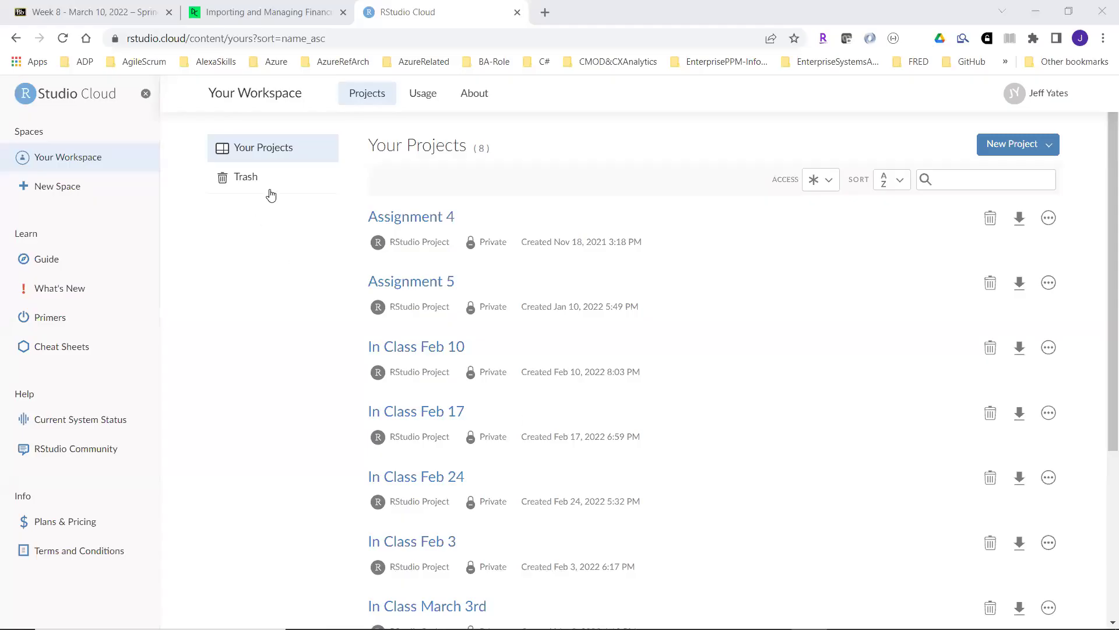
Create a new RStudio project in the workspace and name it In Class Mar 10
{"action": "left_click", "coordinate": [1001, 149]}
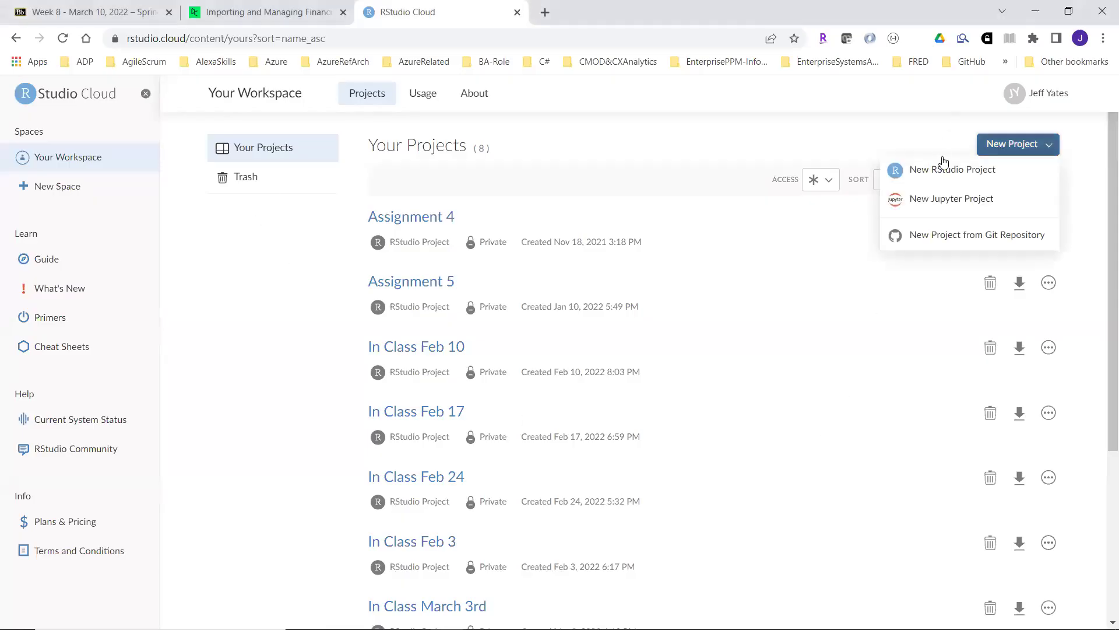
{"action": "left_click", "coordinate": [945, 168]}
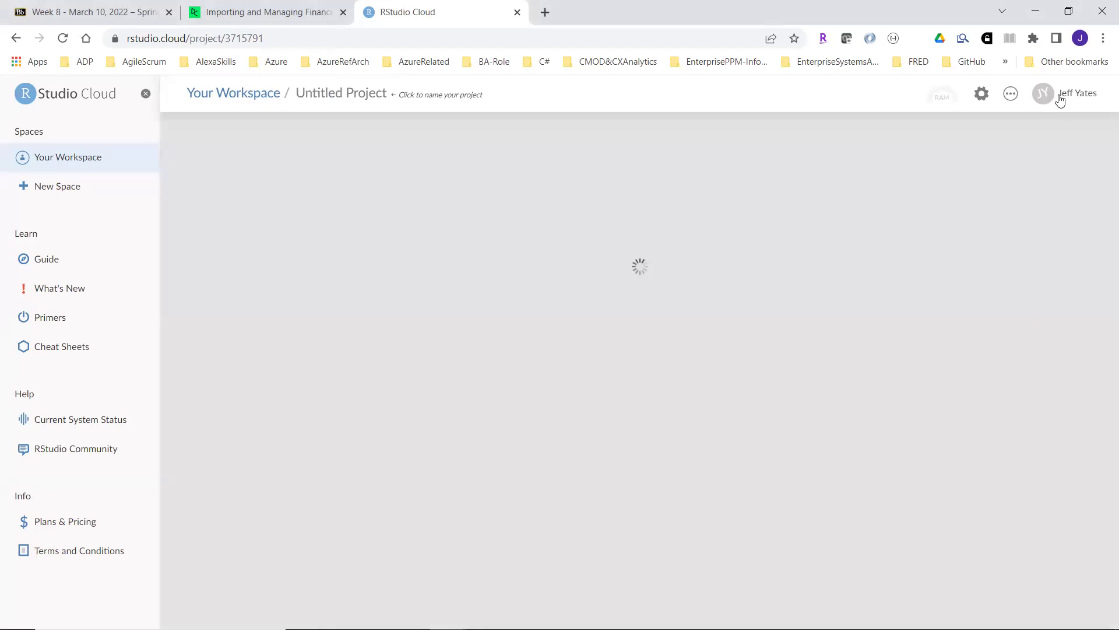
{"action": "left_click", "coordinate": [1077, 98]}
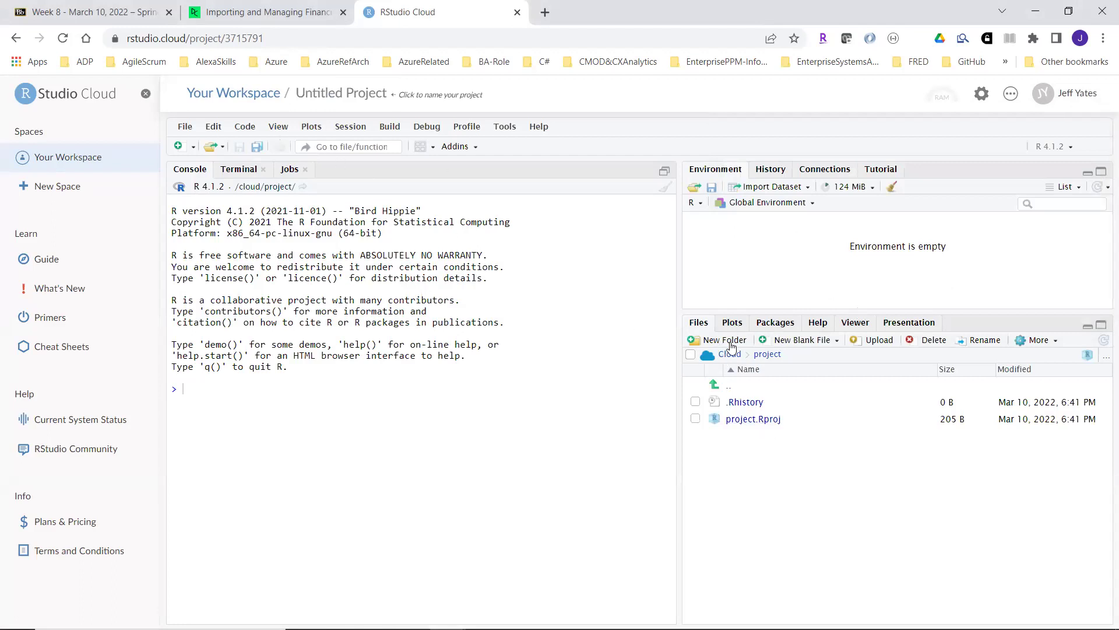
{"action": "left_click", "coordinate": [328, 92]}
{"action": "type", "text": "In Class "}
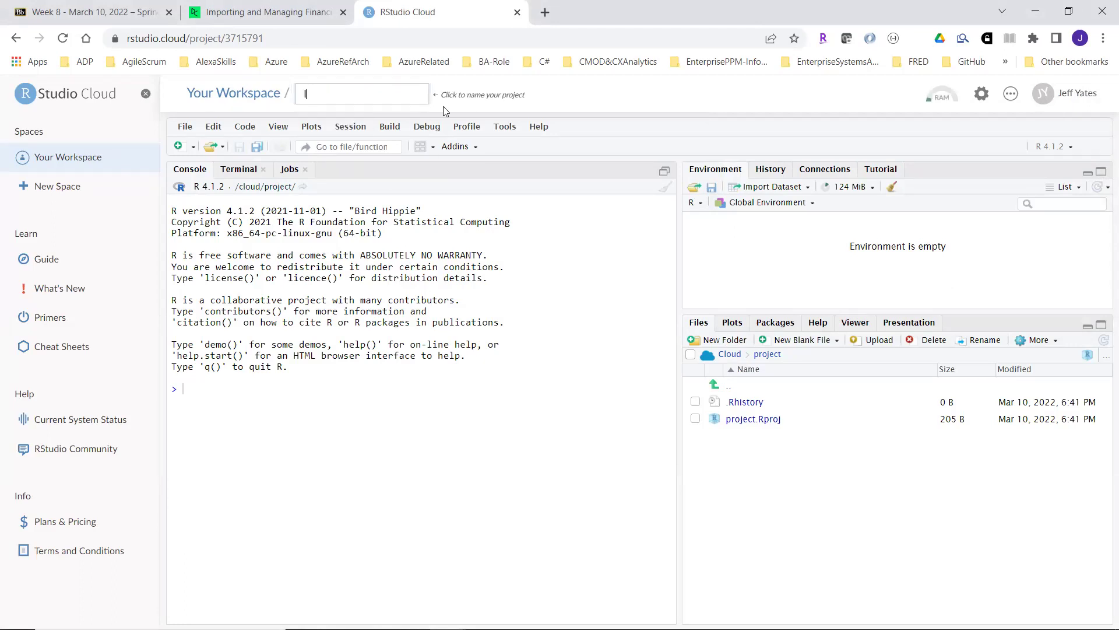
{"action": "type", "text": "Mar 10"}
{"action": "key", "text": "Return"}
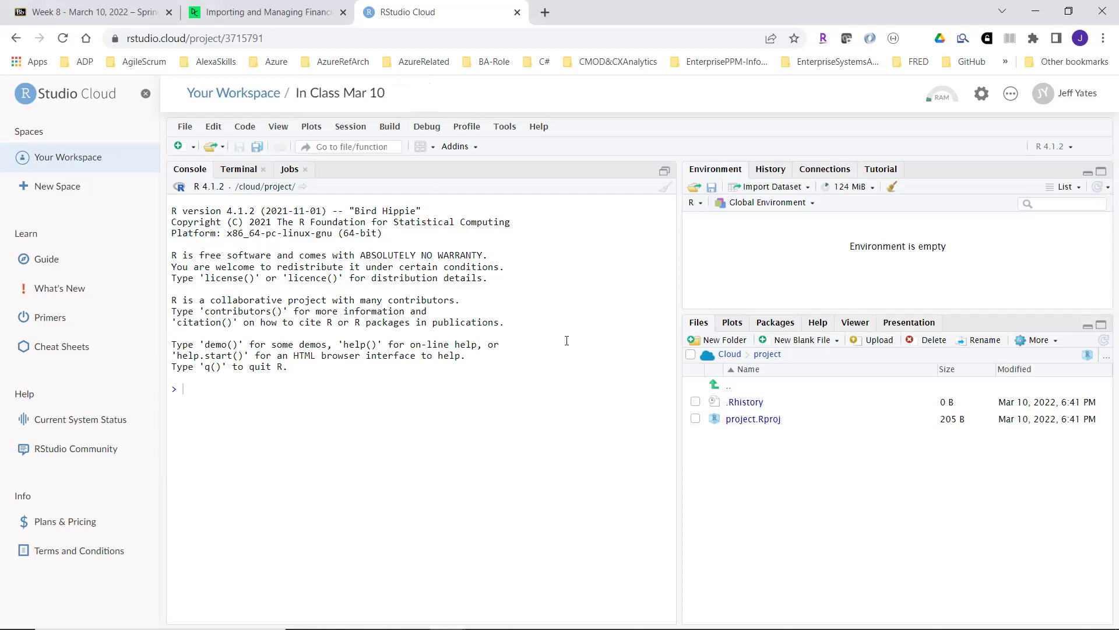
Set the R session's working directory to the project directory
{"action": "left_click", "coordinate": [338, 128]}
{"action": "mouse_move", "coordinate": [383, 206]}
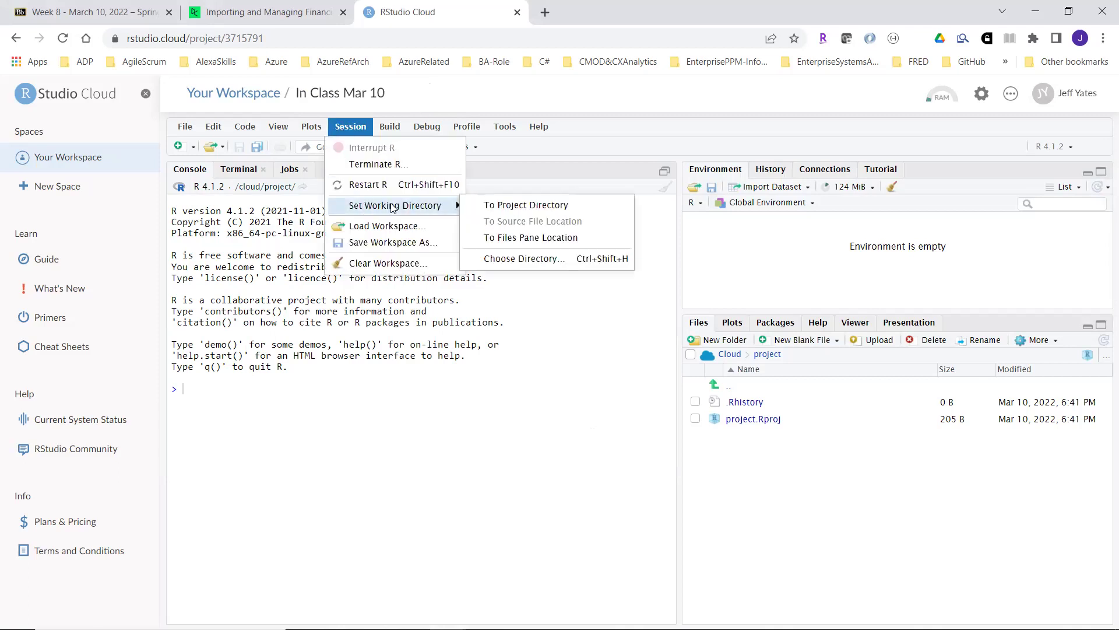
{"action": "left_click", "coordinate": [537, 207]}
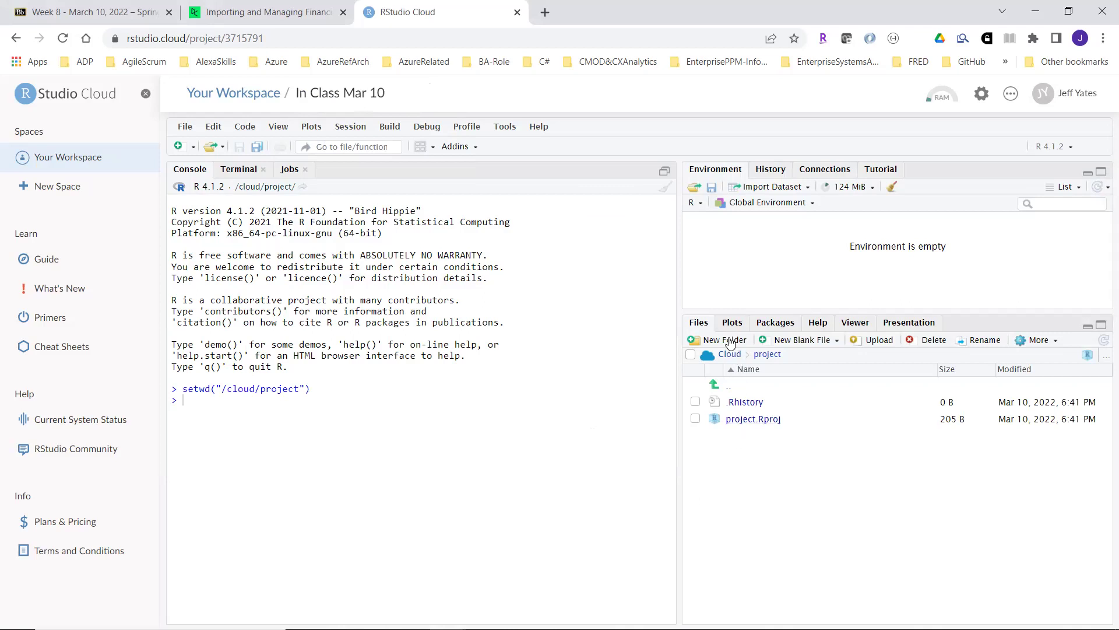
Upload TwoSampleHypothesisTestLowerTail-GibbsBabyFoodExample (2).R from the Downloads folder, sorted newest first, to /cloud/project
{"action": "left_click", "coordinate": [876, 342]}
{"action": "left_click", "coordinate": [539, 355]}
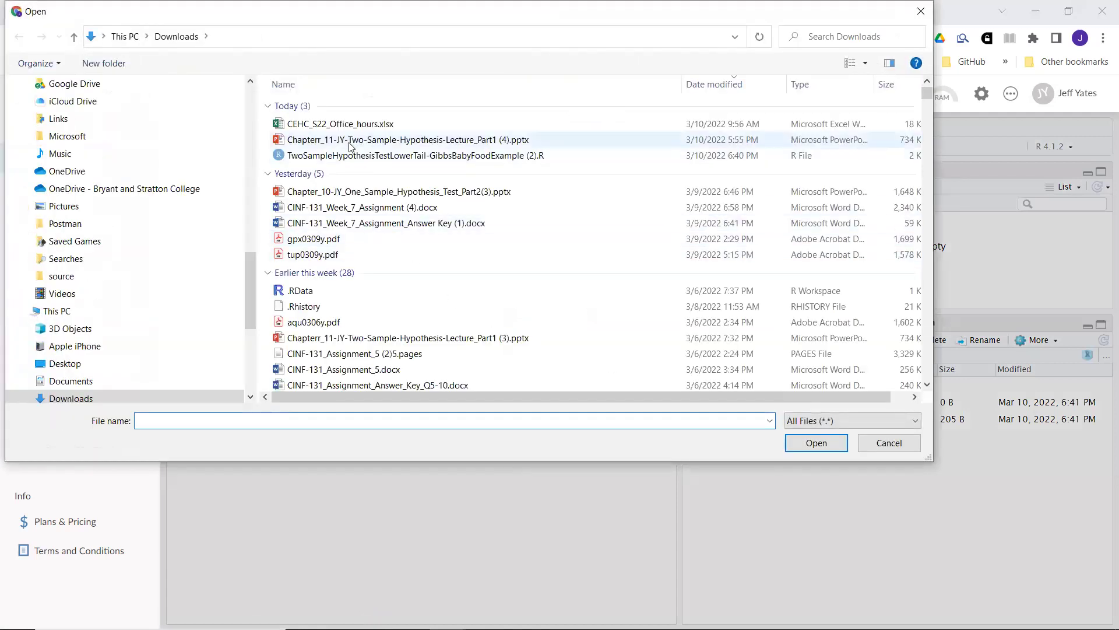
{"action": "left_click", "coordinate": [706, 86]}
{"action": "left_click", "coordinate": [706, 86]}
{"action": "left_click", "coordinate": [443, 123]}
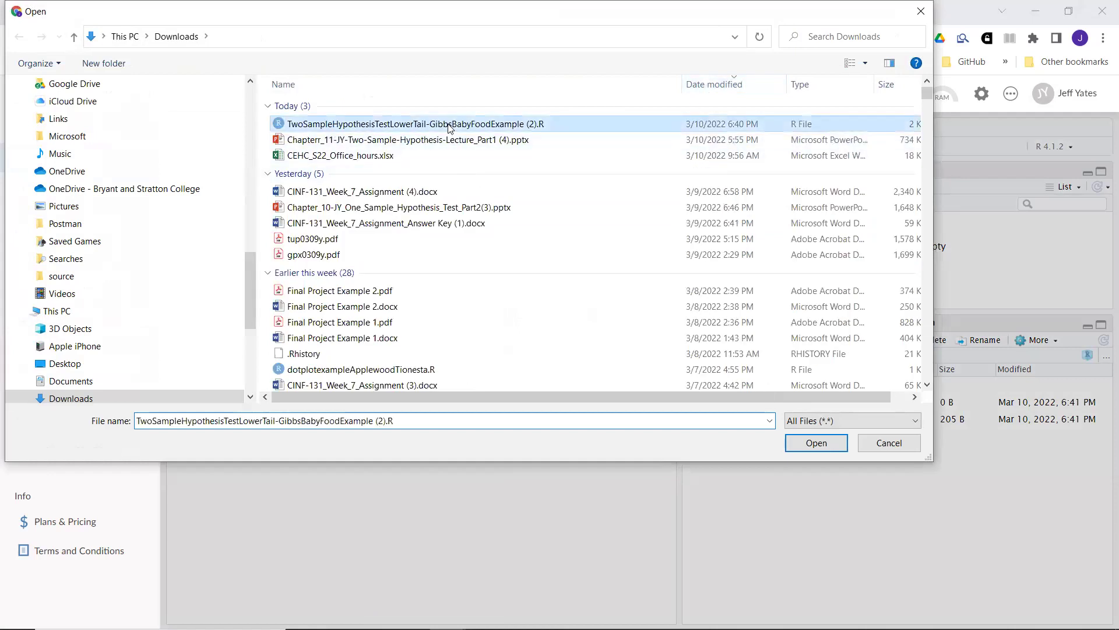
{"action": "left_click", "coordinate": [816, 443]}
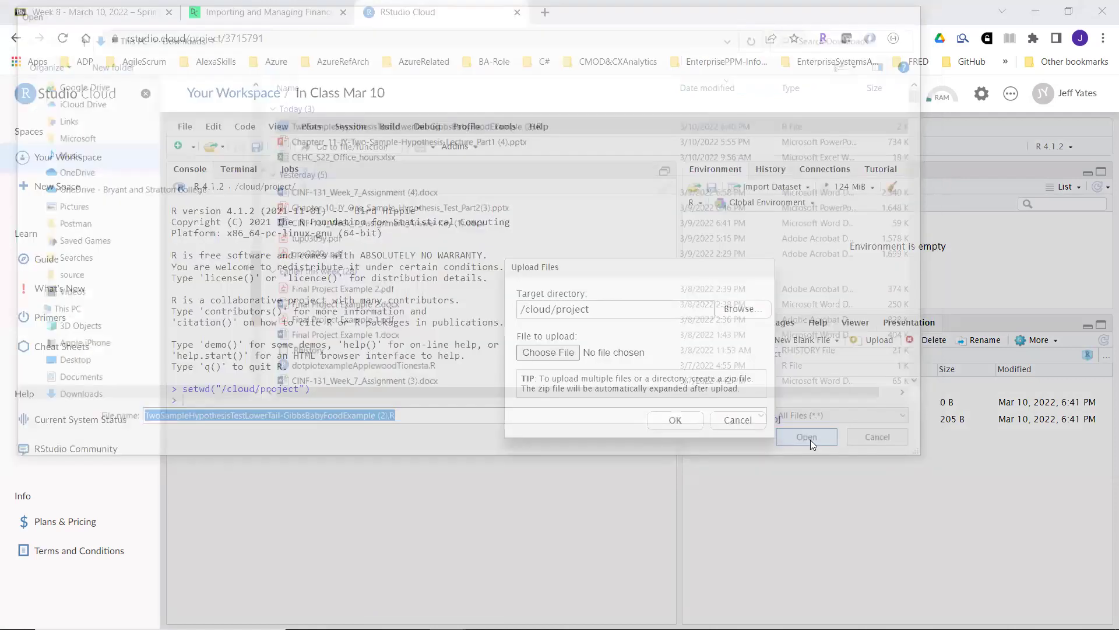
{"action": "left_click", "coordinate": [675, 419]}
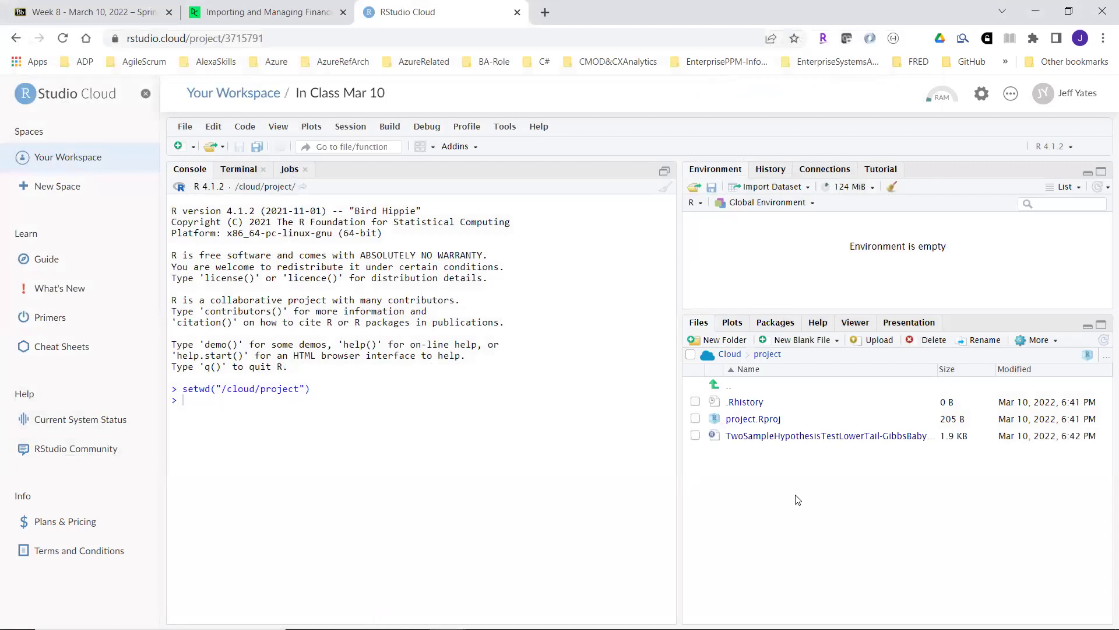
Widen the file list's name column, then open the uploaded Gibbs baby food script and read through its problem statement and code
{"action": "left_click_drag", "start_coordinate": [937, 372], "coordinate": [970, 387]}
{"action": "left_click", "coordinate": [877, 436]}
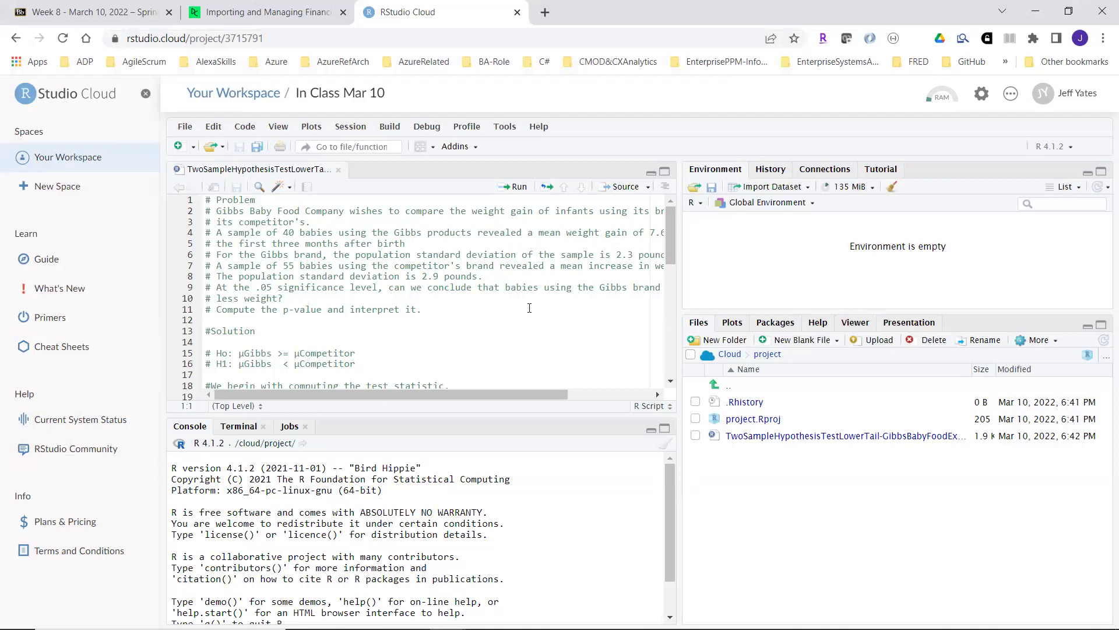
{"action": "scroll", "coordinate": [529, 307], "scroll_direction": "down", "scroll_amount": 2}
{"action": "scroll", "coordinate": [529, 308], "scroll_direction": "down", "scroll_amount": 1}
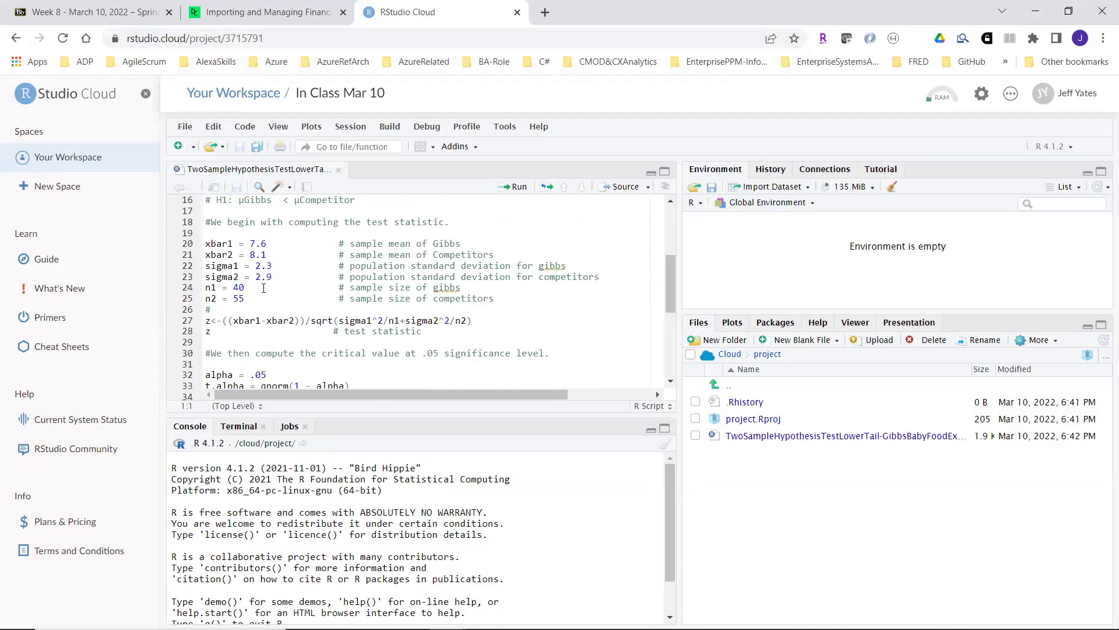
{"action": "scroll", "coordinate": [263, 288], "scroll_direction": "down", "scroll_amount": 2}
{"action": "scroll", "coordinate": [264, 288], "scroll_direction": "down", "scroll_amount": 2}
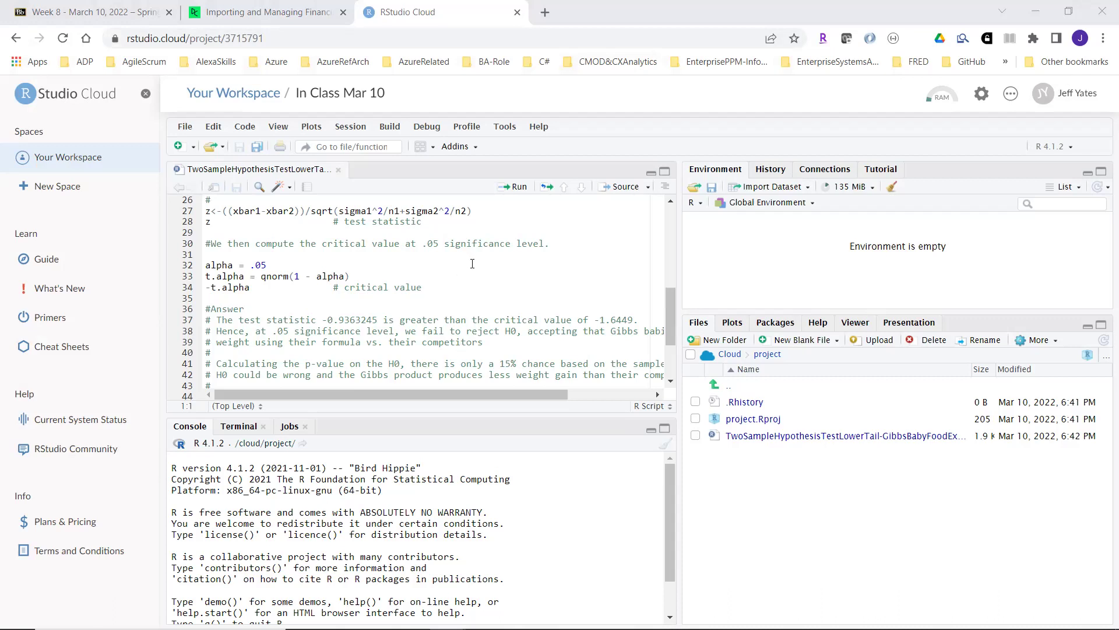
{"action": "scroll", "coordinate": [473, 264], "scroll_direction": "down", "scroll_amount": 3}
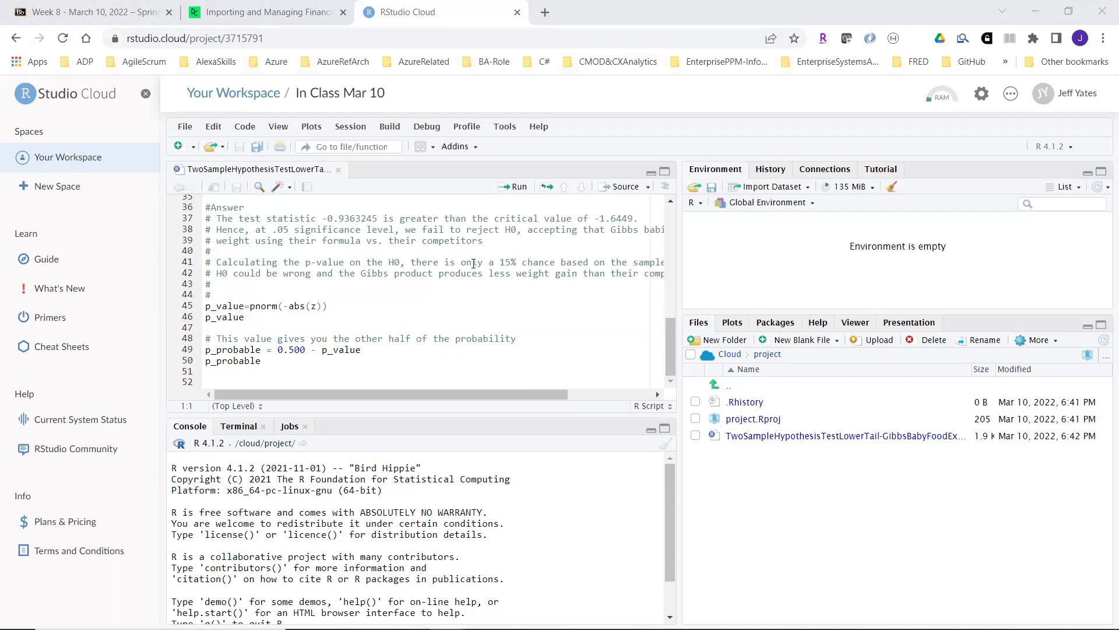
Select the entire Gibbs baby food script and run it
{"action": "scroll", "coordinate": [473, 264], "scroll_direction": "up", "scroll_amount": 5}
{"action": "scroll", "coordinate": [473, 264], "scroll_direction": "up", "scroll_amount": 5}
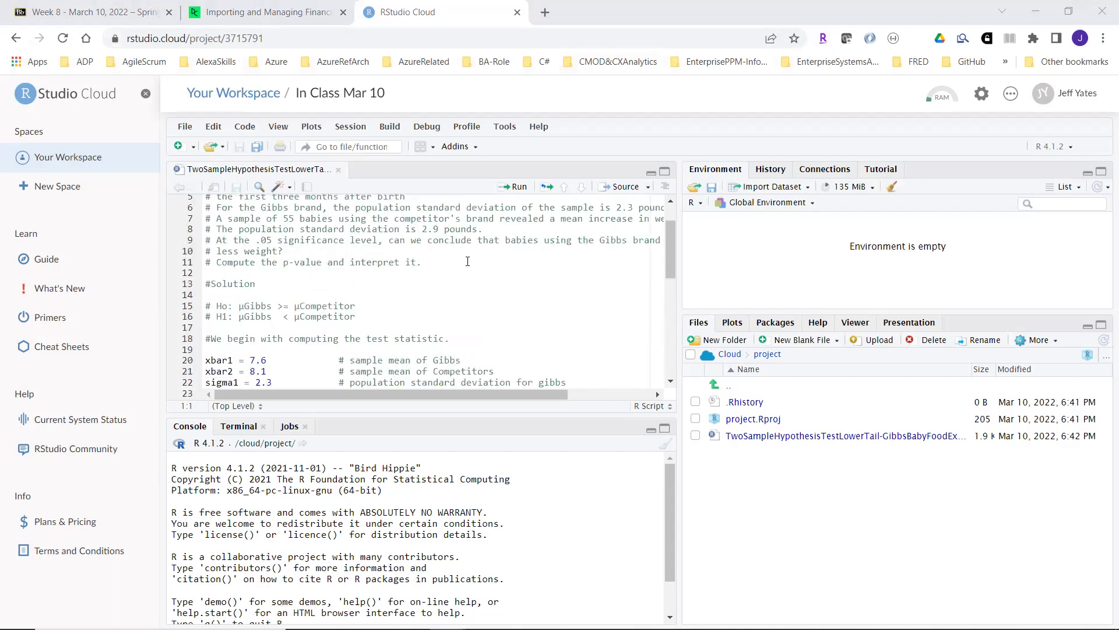
{"action": "left_click", "coordinate": [207, 209]}
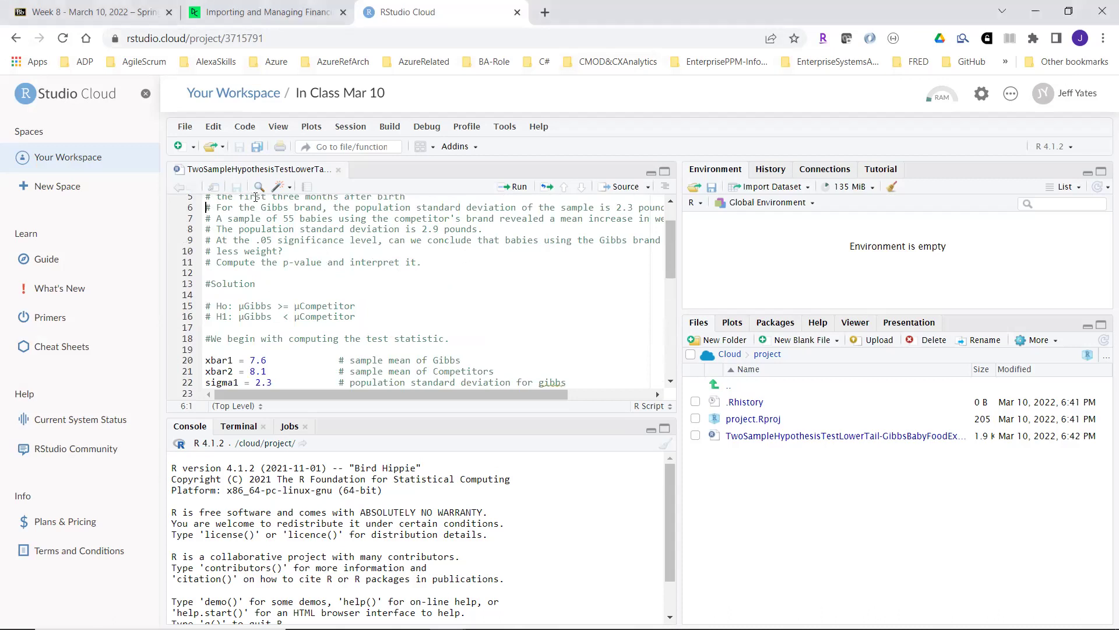
{"action": "key", "text": "ctrl+a"}
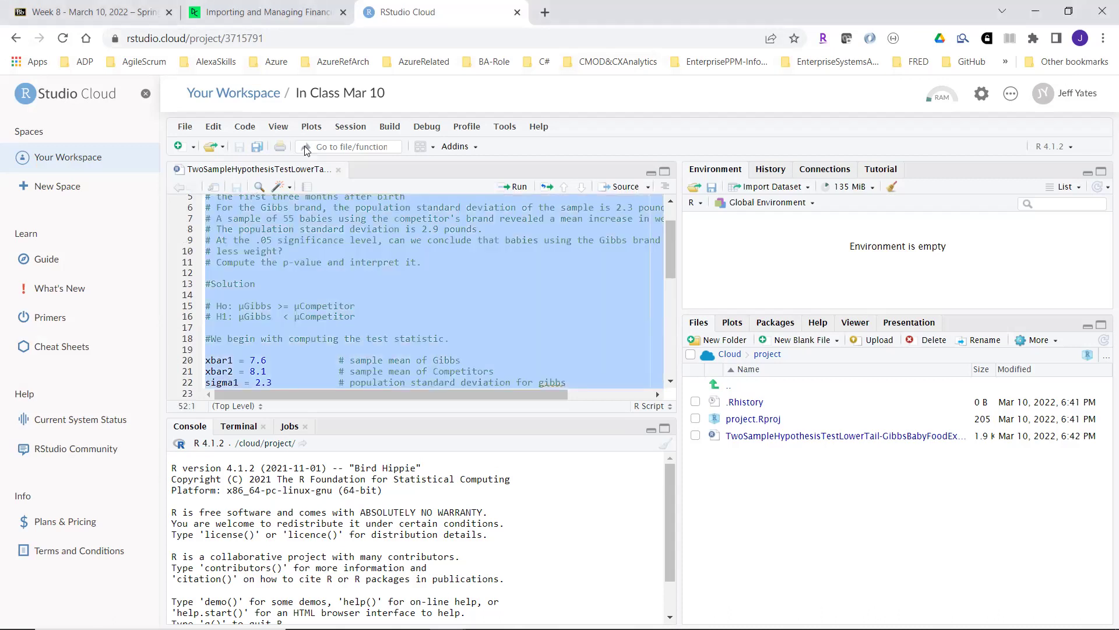
{"action": "left_click", "coordinate": [511, 187]}
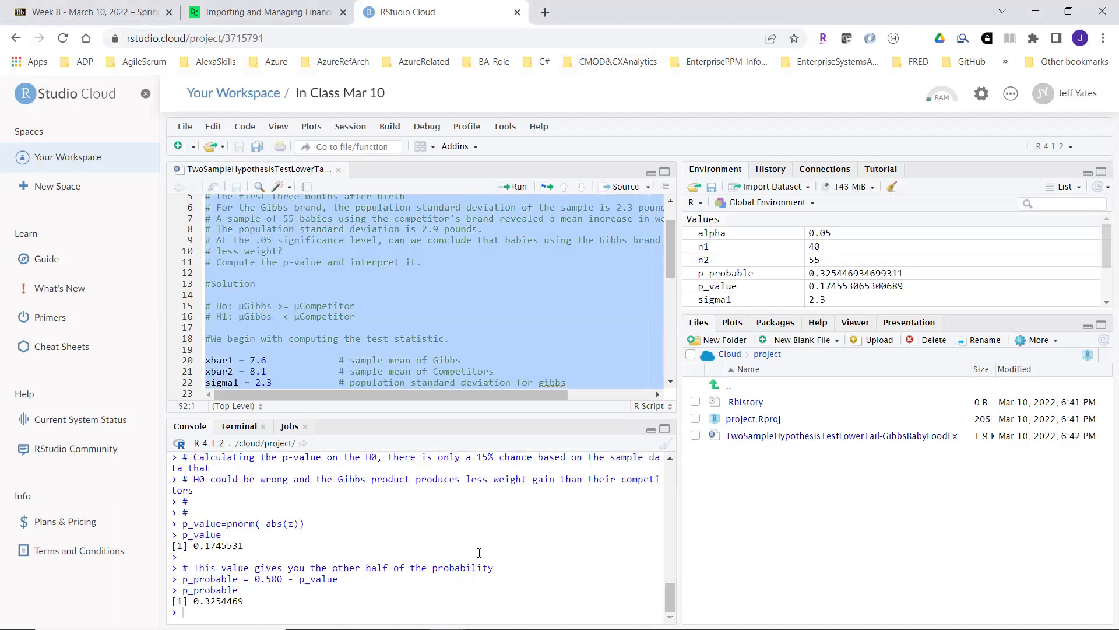
Examine the console output for the test statistic, critical value, written answer and p-value, highlighting the test statistic
{"action": "scroll", "coordinate": [479, 551], "scroll_direction": "up", "scroll_amount": 20}
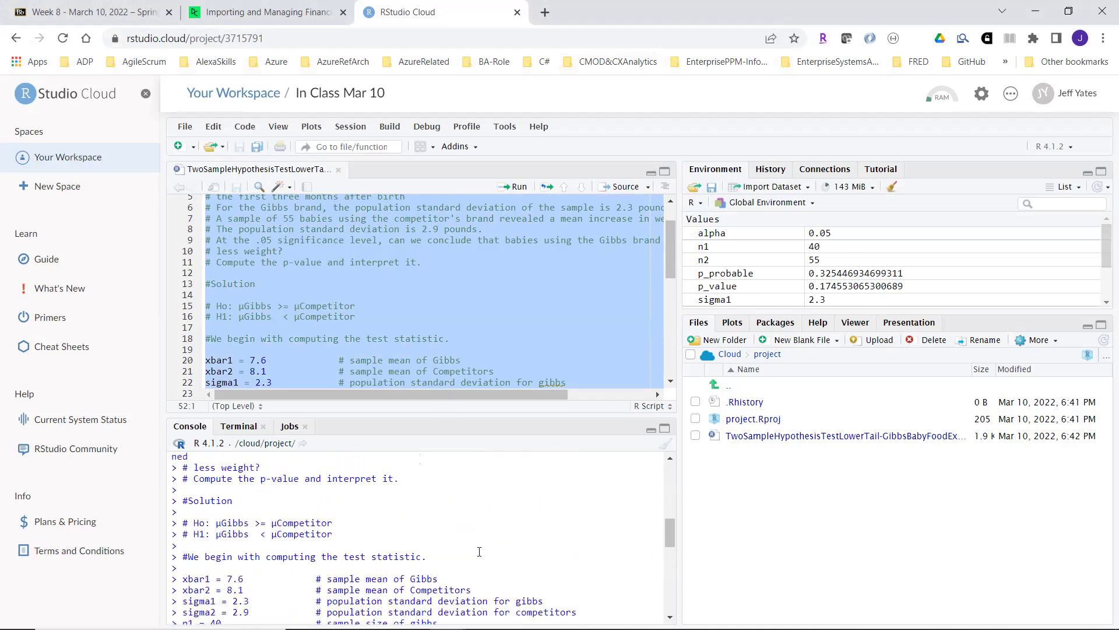
{"action": "scroll", "coordinate": [479, 551], "scroll_direction": "up", "scroll_amount": 3}
{"action": "scroll", "coordinate": [480, 552], "scroll_direction": "down", "scroll_amount": 10}
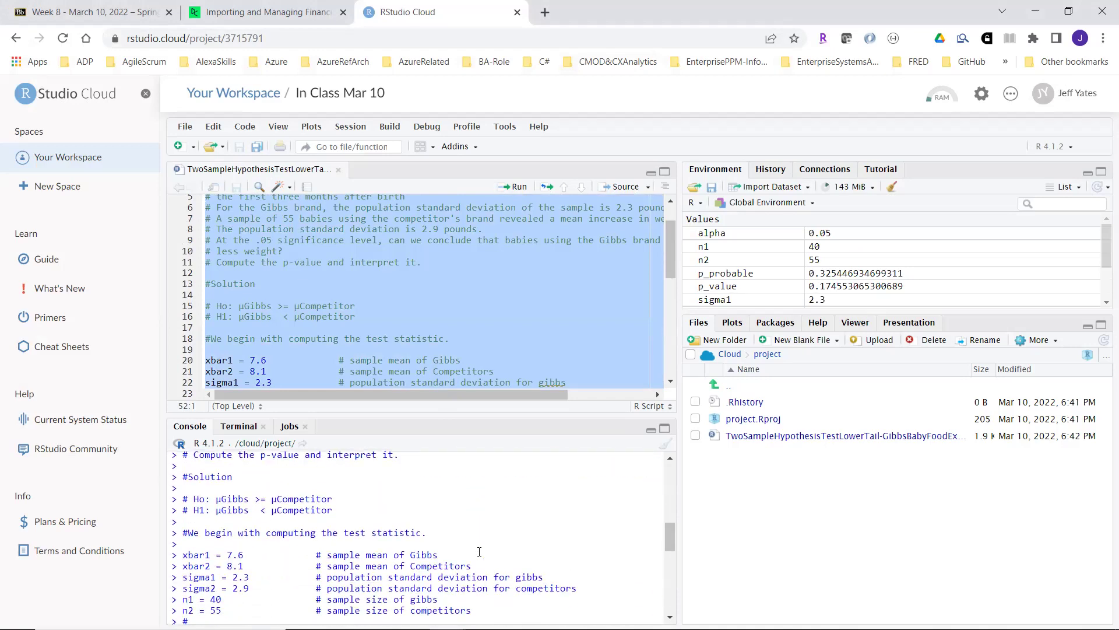
{"action": "scroll", "coordinate": [479, 552], "scroll_direction": "down", "scroll_amount": 2}
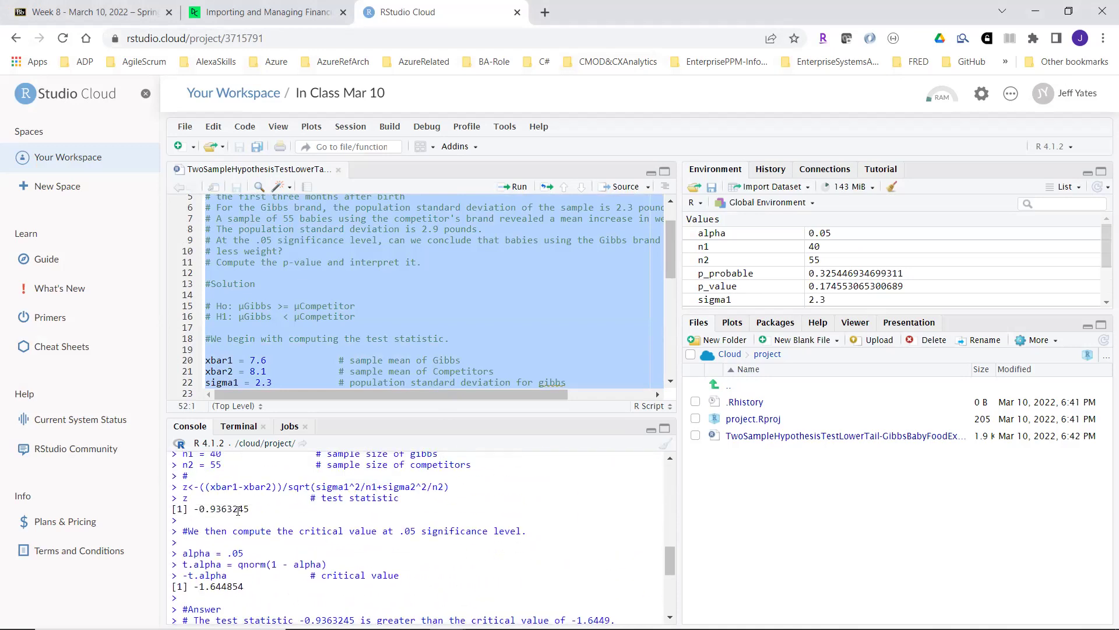
{"action": "left_click_drag", "start_coordinate": [257, 508], "coordinate": [193, 510]}
{"action": "scroll", "coordinate": [554, 496], "scroll_direction": "down", "scroll_amount": 3}
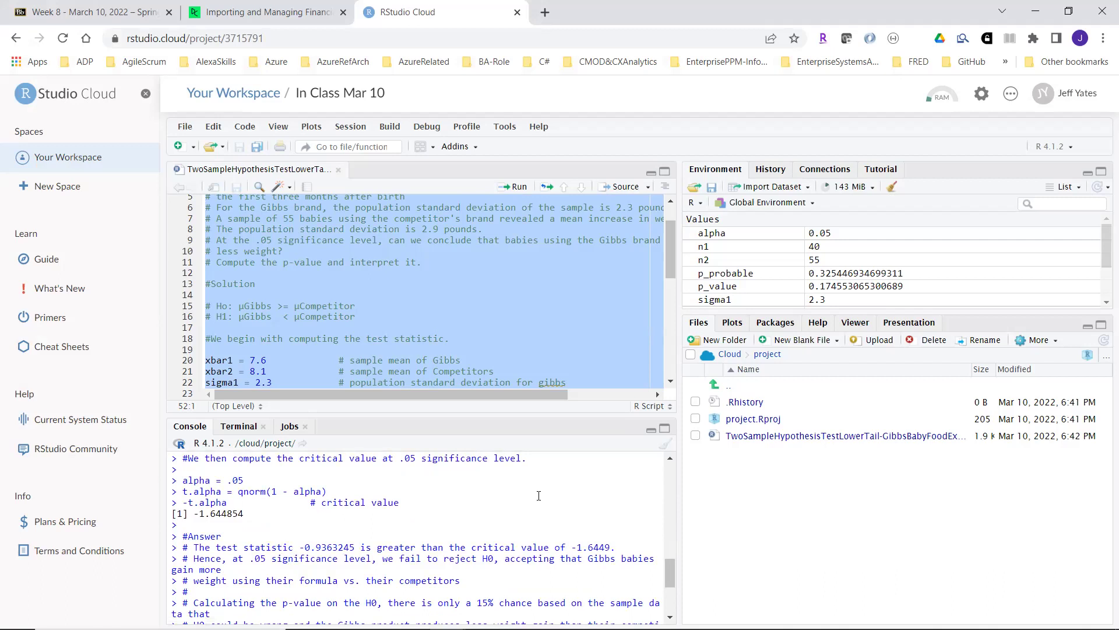
{"action": "scroll", "coordinate": [538, 496], "scroll_direction": "down", "scroll_amount": 3}
{"action": "scroll", "coordinate": [530, 501], "scroll_direction": "up", "scroll_amount": 3}
{"action": "scroll", "coordinate": [530, 500], "scroll_direction": "down", "scroll_amount": 5}
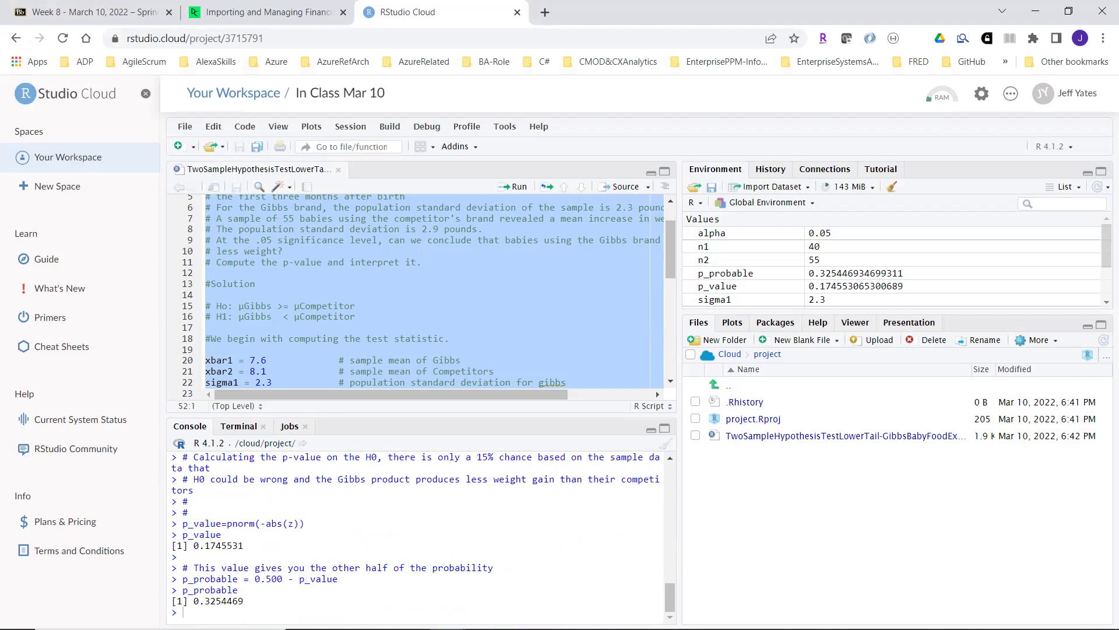
Review the console output again from the problem statement and sample inputs to the test statistic and critical value
{"action": "scroll", "coordinate": [494, 524], "scroll_direction": "up", "scroll_amount": 3}
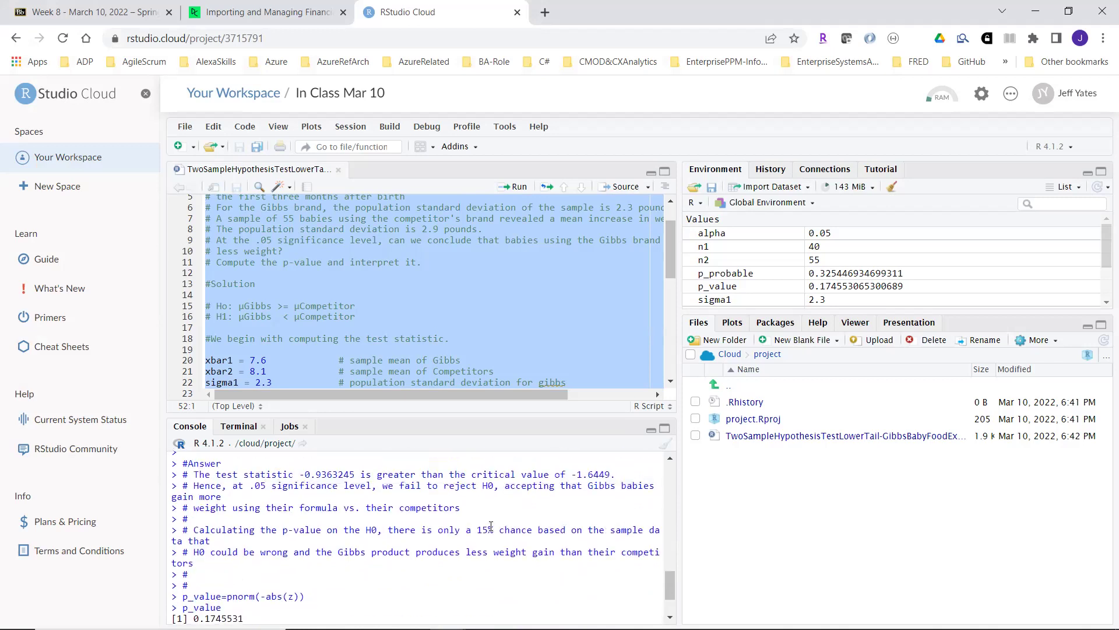
{"action": "scroll", "coordinate": [491, 526], "scroll_direction": "up", "scroll_amount": 3}
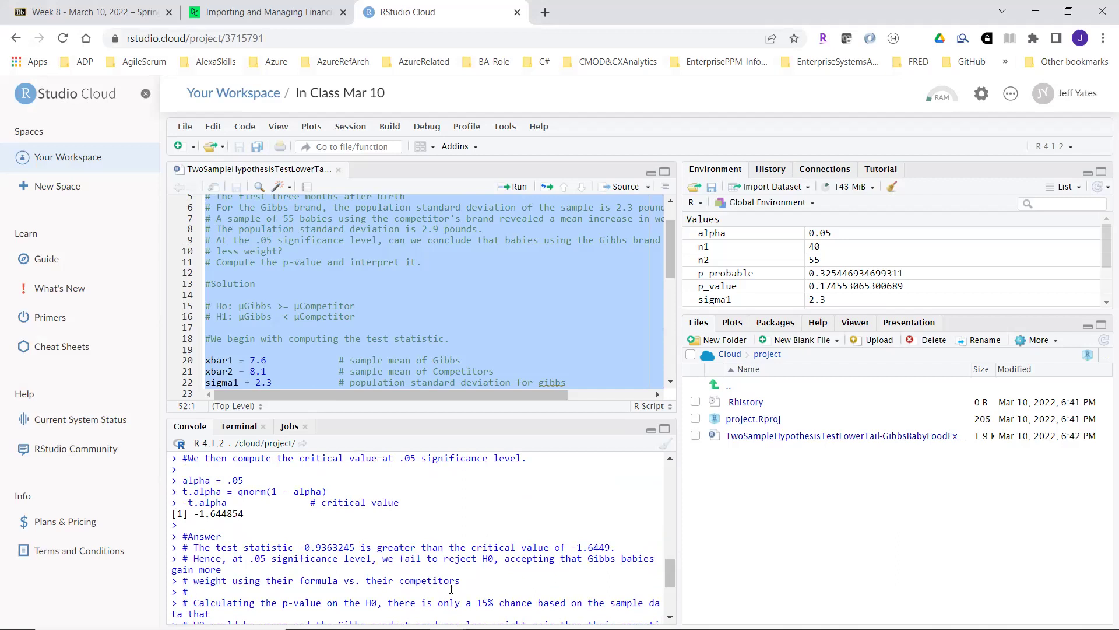
{"action": "scroll", "coordinate": [478, 544], "scroll_direction": "up", "scroll_amount": 3}
{"action": "scroll", "coordinate": [478, 545], "scroll_direction": "up", "scroll_amount": 15}
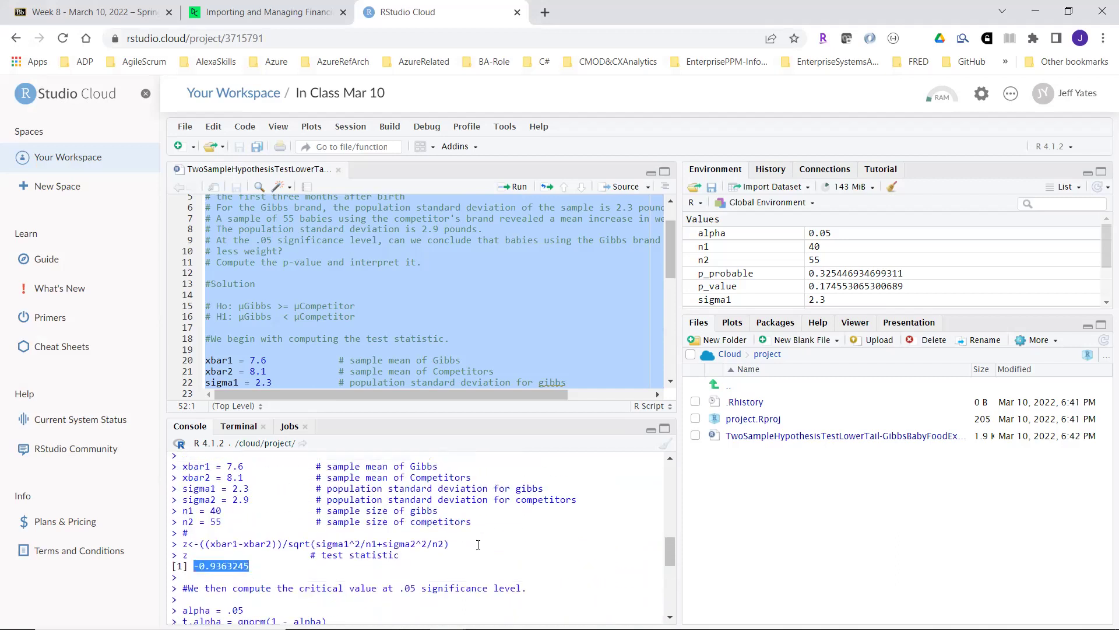
{"action": "scroll", "coordinate": [478, 543], "scroll_direction": "up", "scroll_amount": 6}
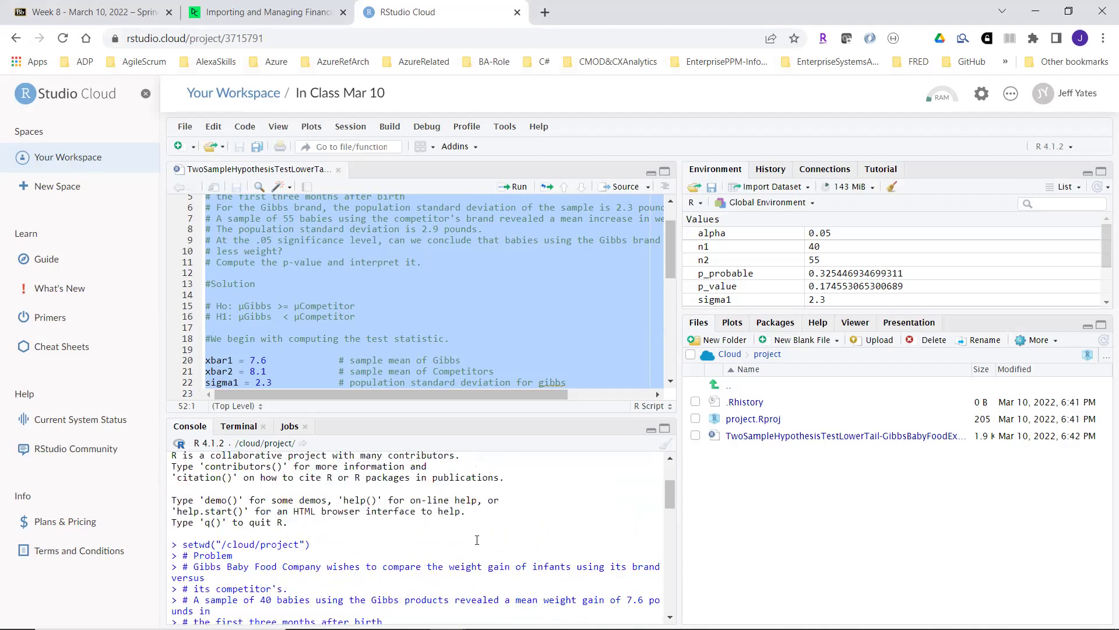
{"action": "scroll", "coordinate": [476, 532], "scroll_direction": "down", "scroll_amount": 20}
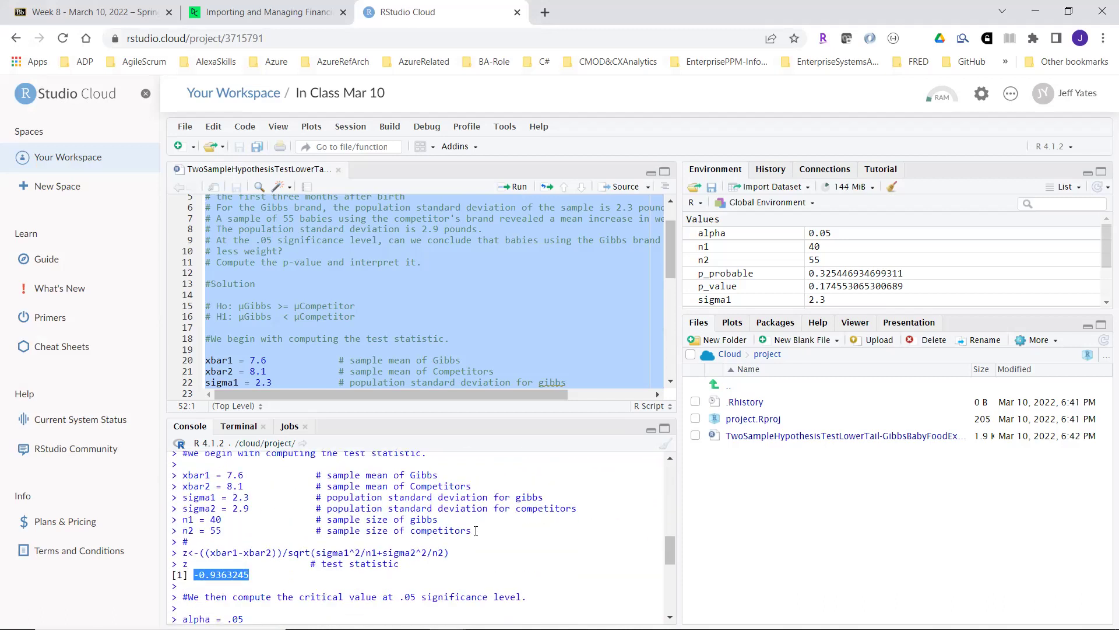
{"action": "scroll", "coordinate": [475, 531], "scroll_direction": "down", "scroll_amount": 2}
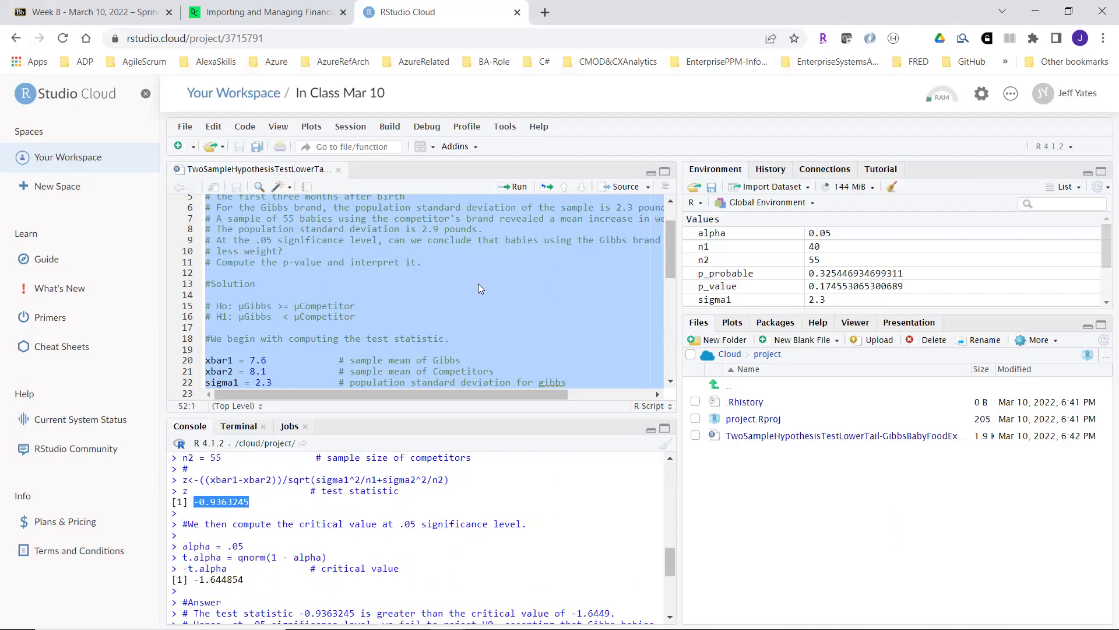
Compare the script's answer comments and p-value code with the final p_value and p_probable results in the console
{"action": "scroll", "coordinate": [478, 286], "scroll_direction": "down", "scroll_amount": 5}
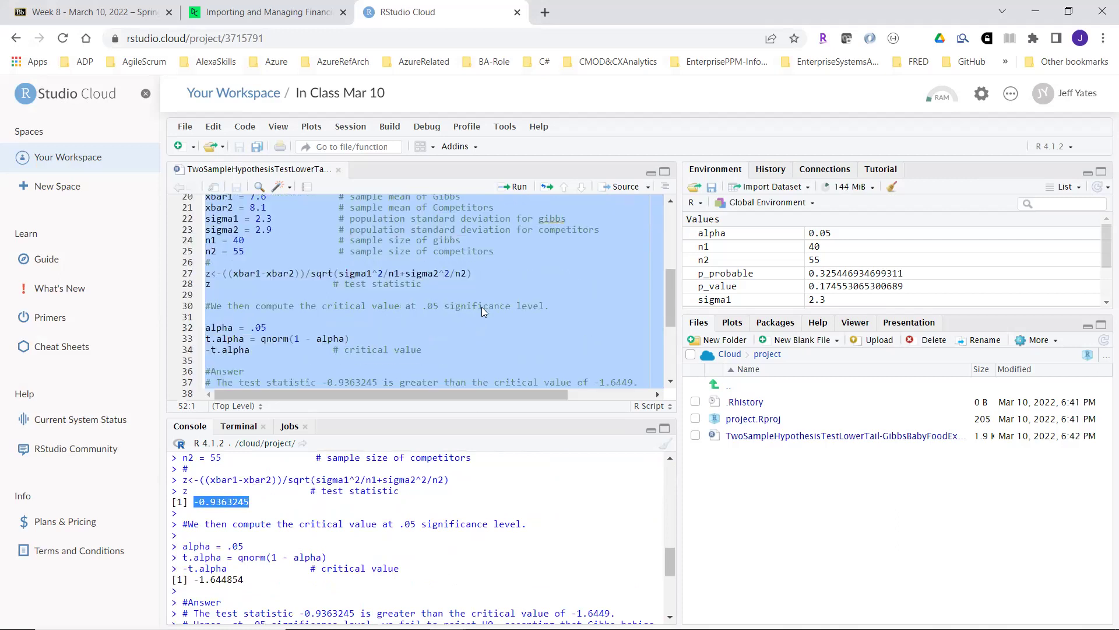
{"action": "scroll", "coordinate": [482, 306], "scroll_direction": "down", "scroll_amount": 5}
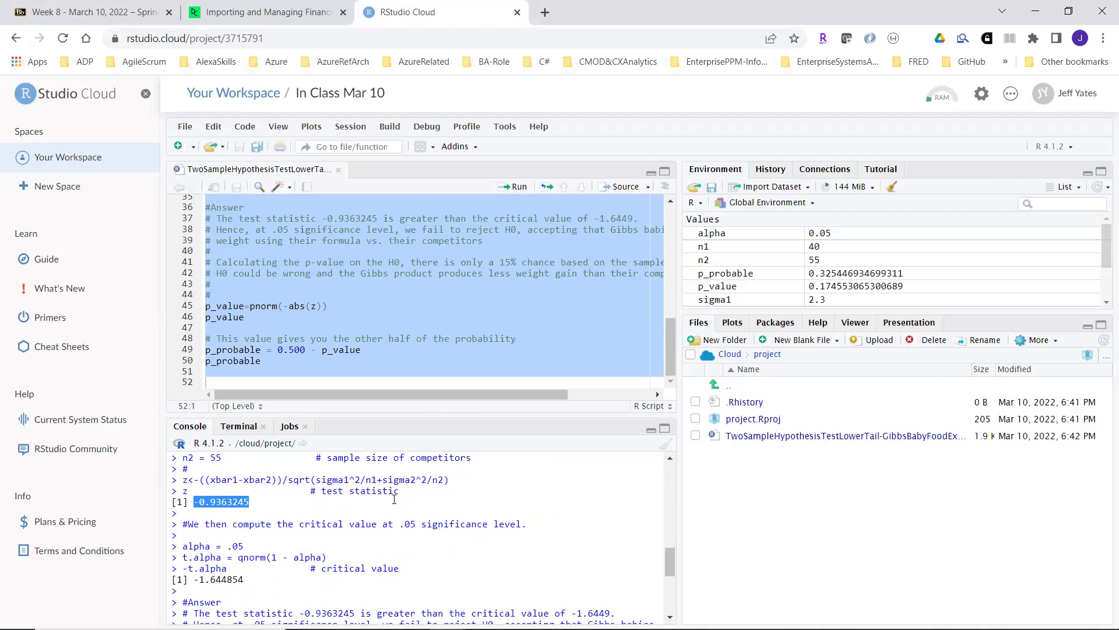
{"action": "scroll", "coordinate": [392, 503], "scroll_direction": "down", "scroll_amount": 4}
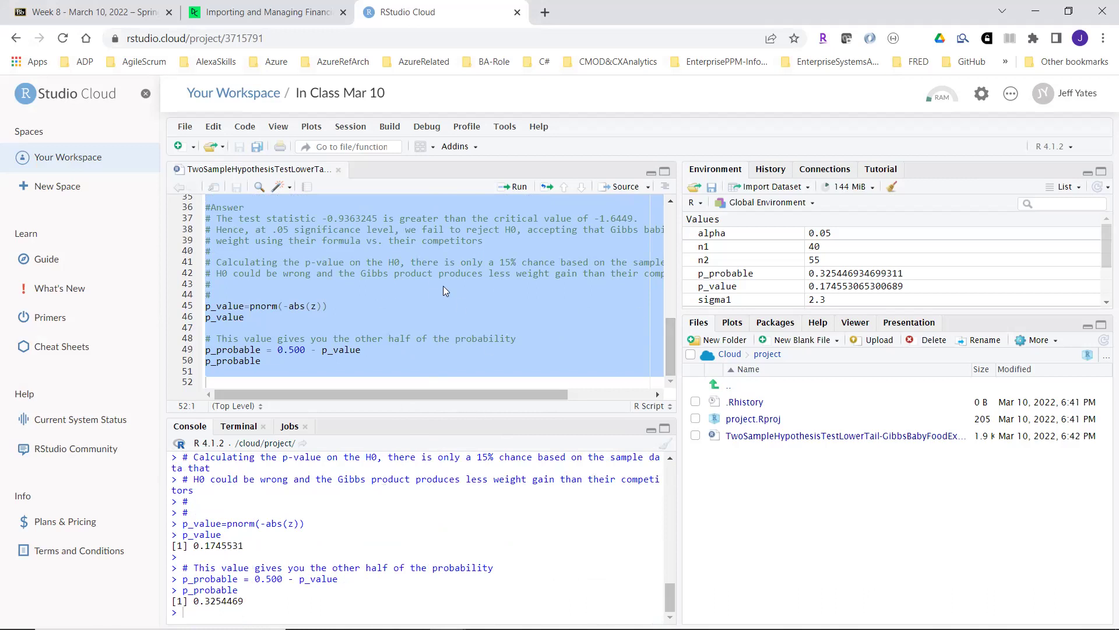
{"action": "scroll", "coordinate": [448, 279], "scroll_direction": "up", "scroll_amount": 5}
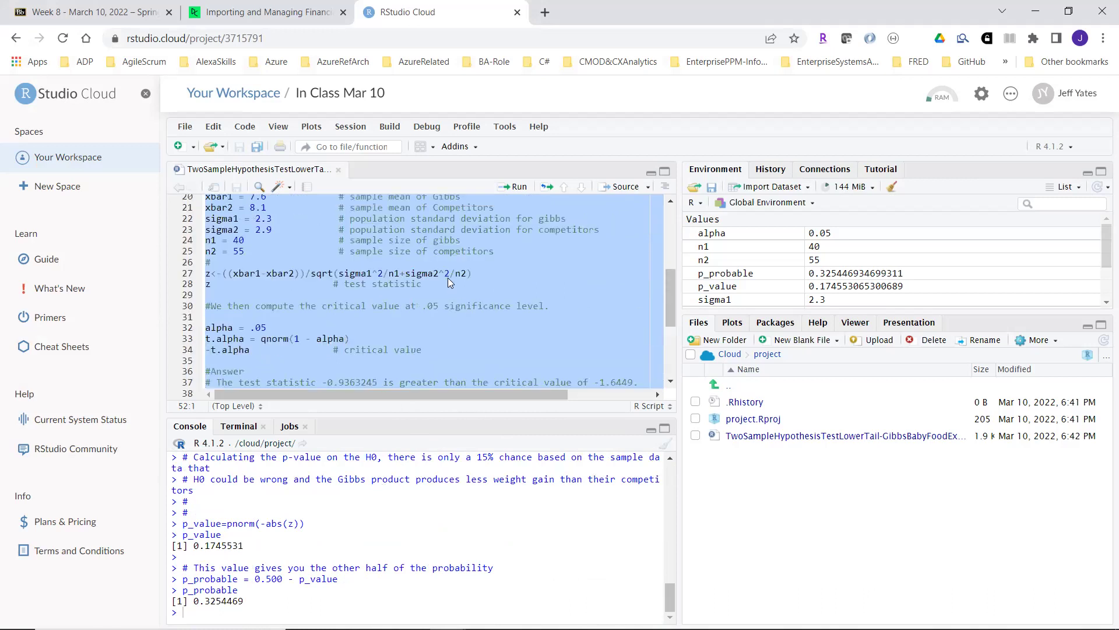
Review the Gibbs script from the problem statement and hypotheses through the test statistic, critical value and p-value code
{"action": "scroll", "coordinate": [448, 282], "scroll_direction": "up", "scroll_amount": 2}
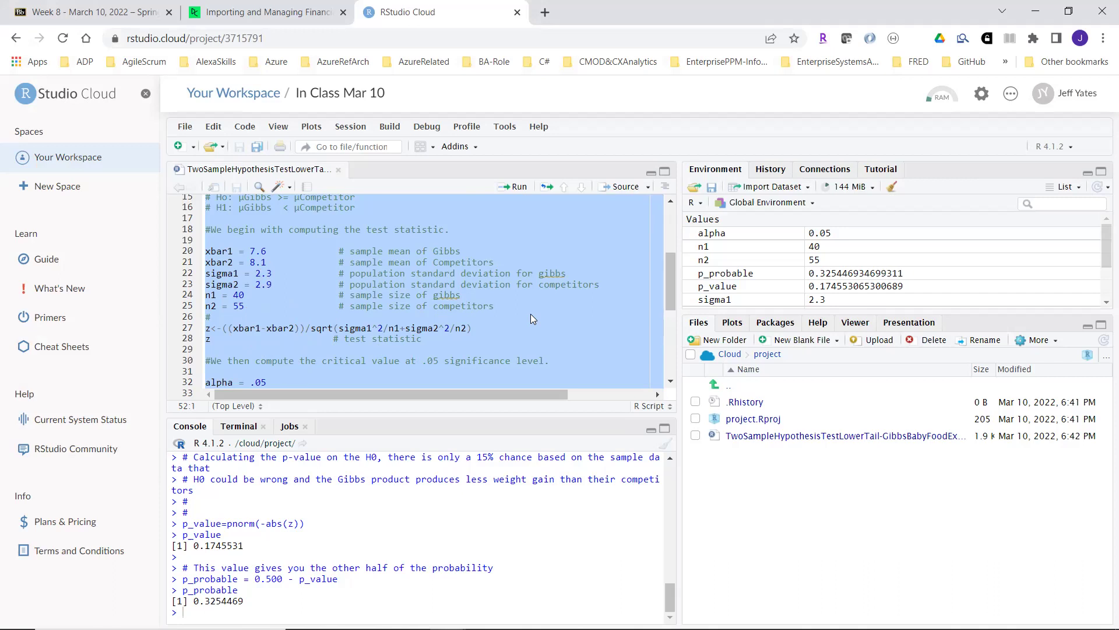
{"action": "scroll", "coordinate": [531, 314], "scroll_direction": "down", "scroll_amount": 1}
{"action": "scroll", "coordinate": [529, 328], "scroll_direction": "down", "scroll_amount": 1}
{"action": "scroll", "coordinate": [525, 316], "scroll_direction": "up", "scroll_amount": 5}
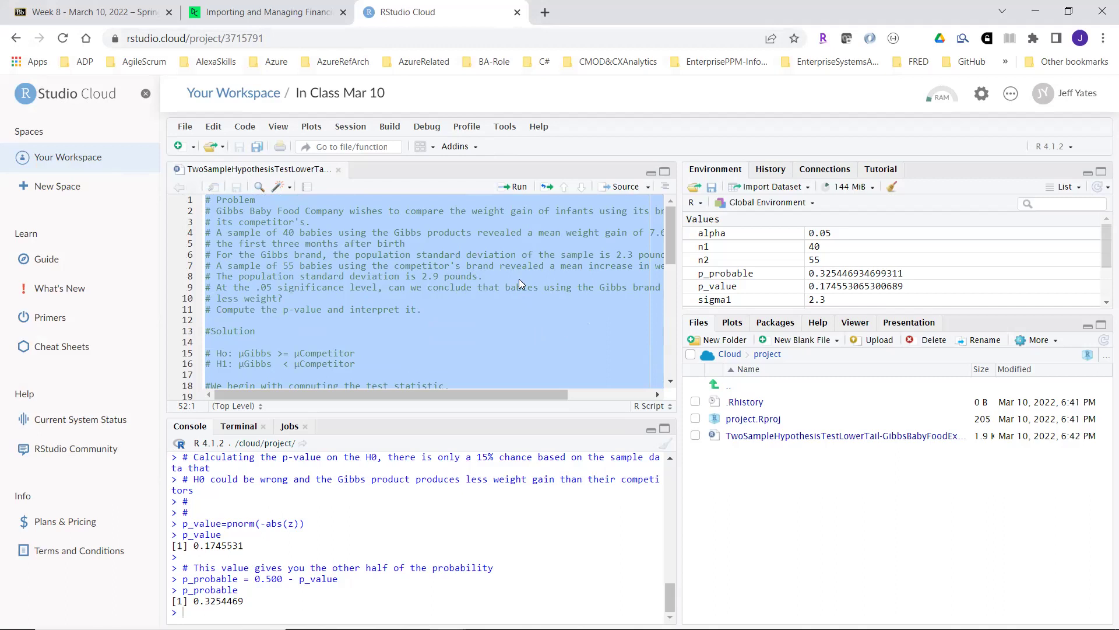
{"action": "scroll", "coordinate": [474, 280], "scroll_direction": "down", "scroll_amount": 4}
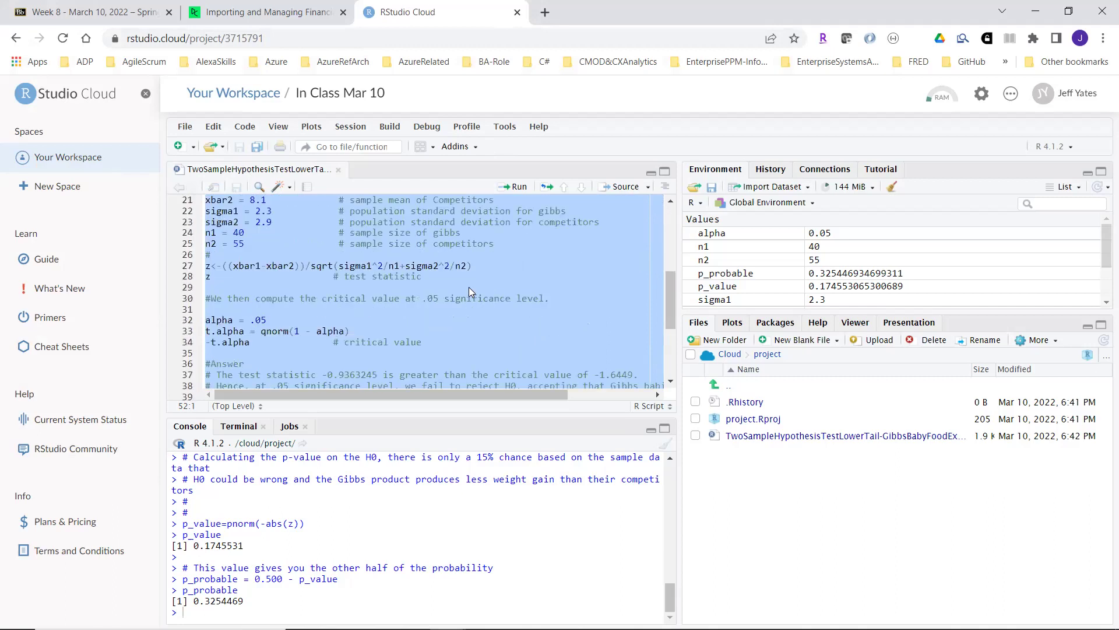
{"action": "scroll", "coordinate": [470, 291], "scroll_direction": "down", "scroll_amount": 3}
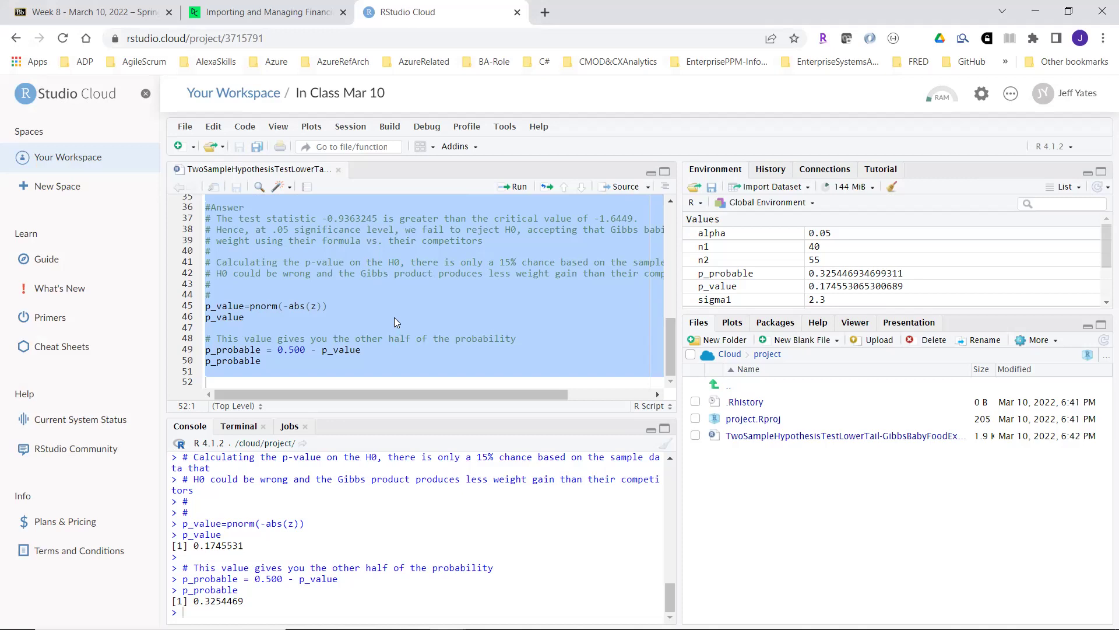
{"action": "scroll", "coordinate": [394, 317], "scroll_direction": "up", "scroll_amount": 10}
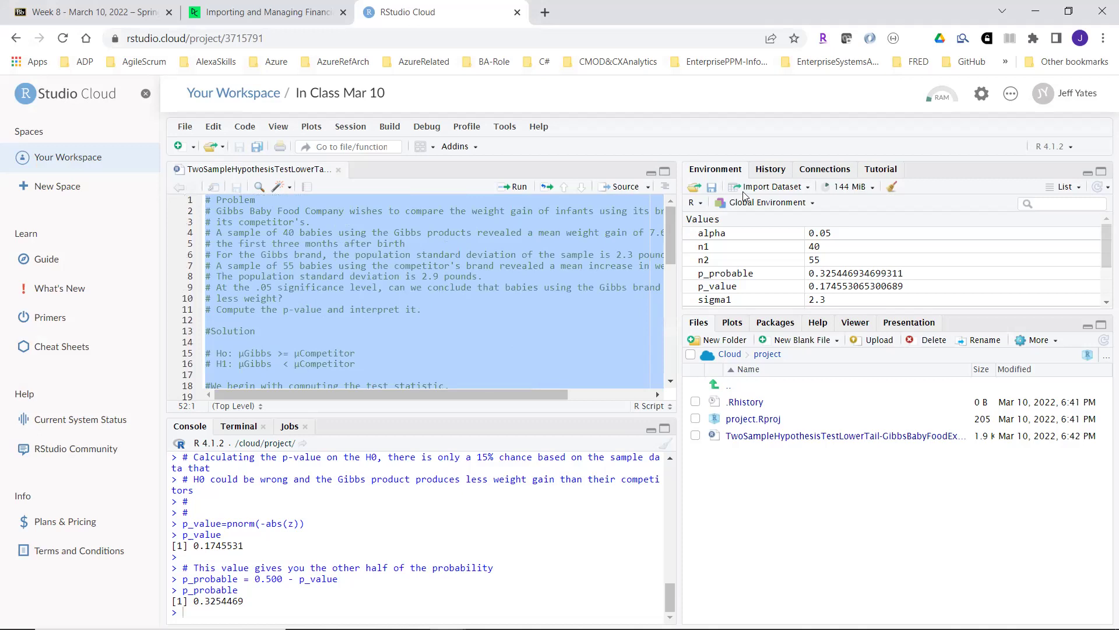
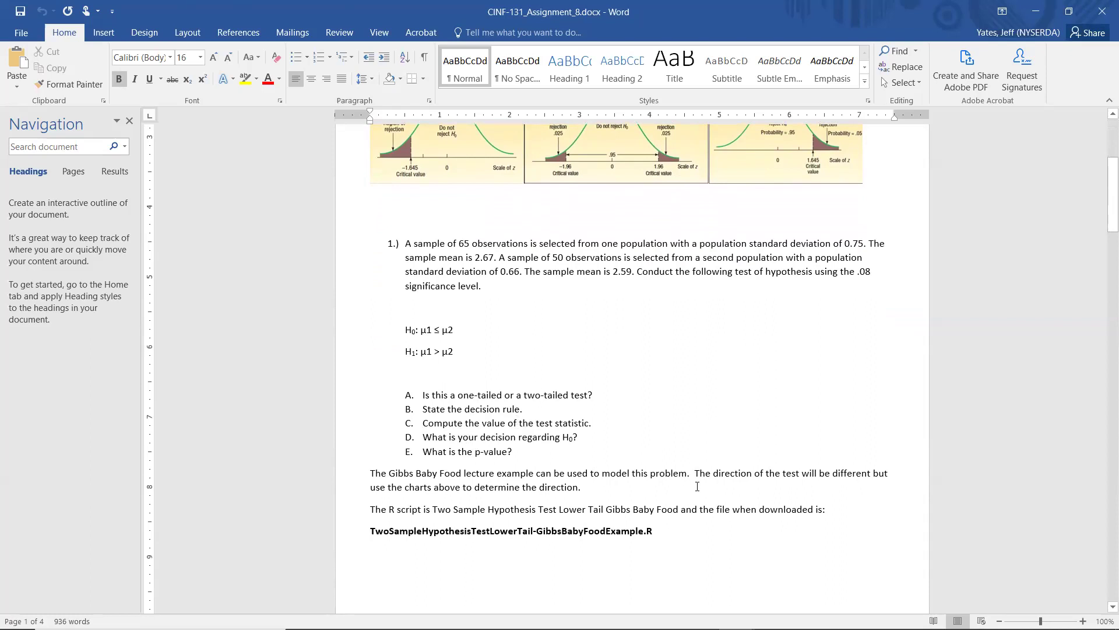
Switch to the CINF-131_Assignment_8 document in Word and select the entire Yankees player salary table in exercise 2
{"action": "scroll", "coordinate": [685, 460], "scroll_direction": "down", "scroll_amount": 3}
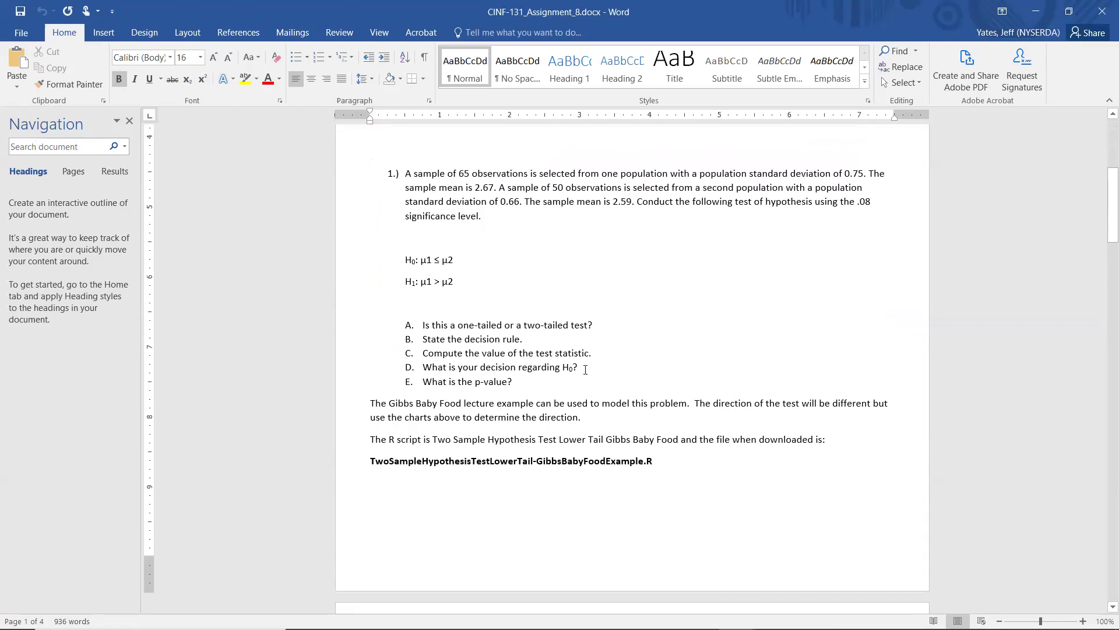
{"action": "scroll", "coordinate": [585, 368], "scroll_direction": "down", "scroll_amount": 10}
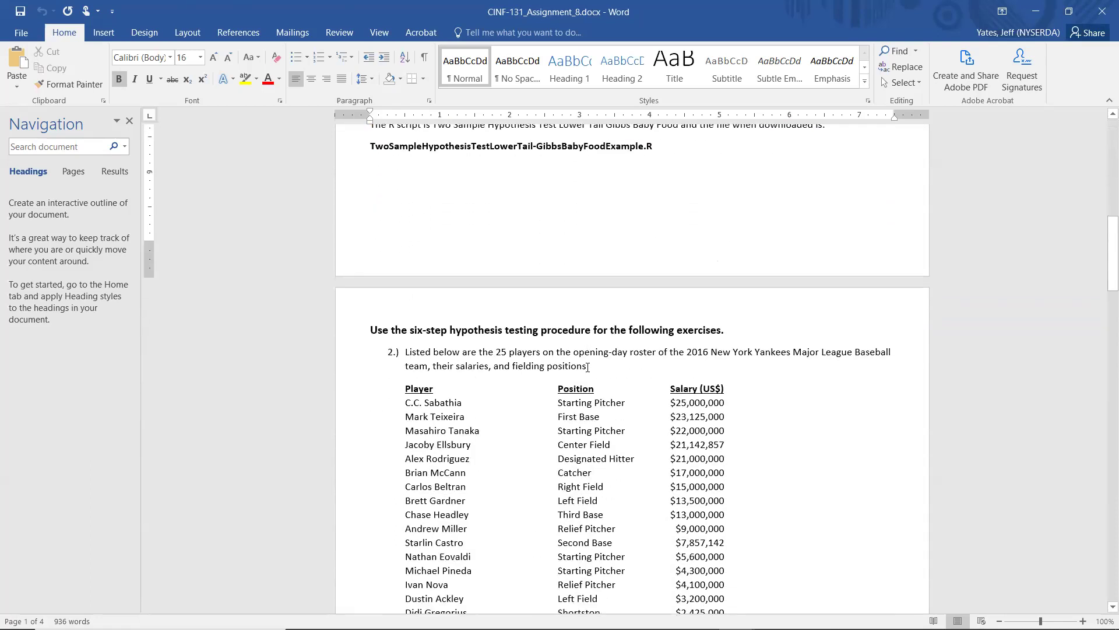
{"action": "scroll", "coordinate": [585, 367], "scroll_direction": "down", "scroll_amount": 2}
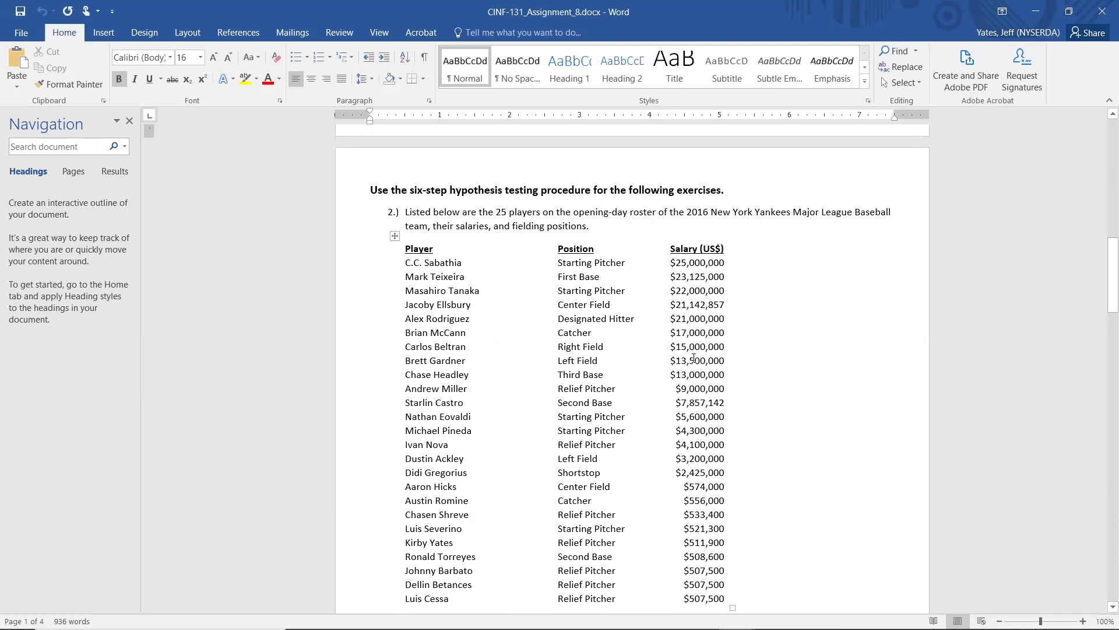
{"action": "left_click", "coordinate": [395, 235]}
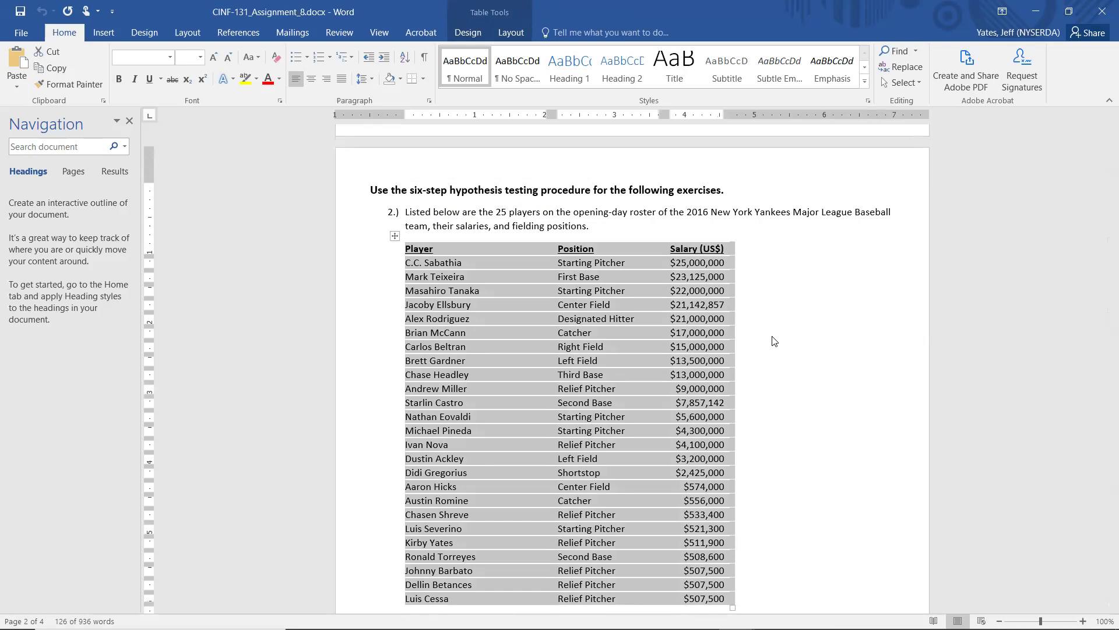
{"action": "scroll", "coordinate": [807, 321], "scroll_direction": "down", "scroll_amount": 5}
{"action": "scroll", "coordinate": [802, 320], "scroll_direction": "up", "scroll_amount": 3}
{"action": "scroll", "coordinate": [802, 319], "scroll_direction": "up", "scroll_amount": 1}
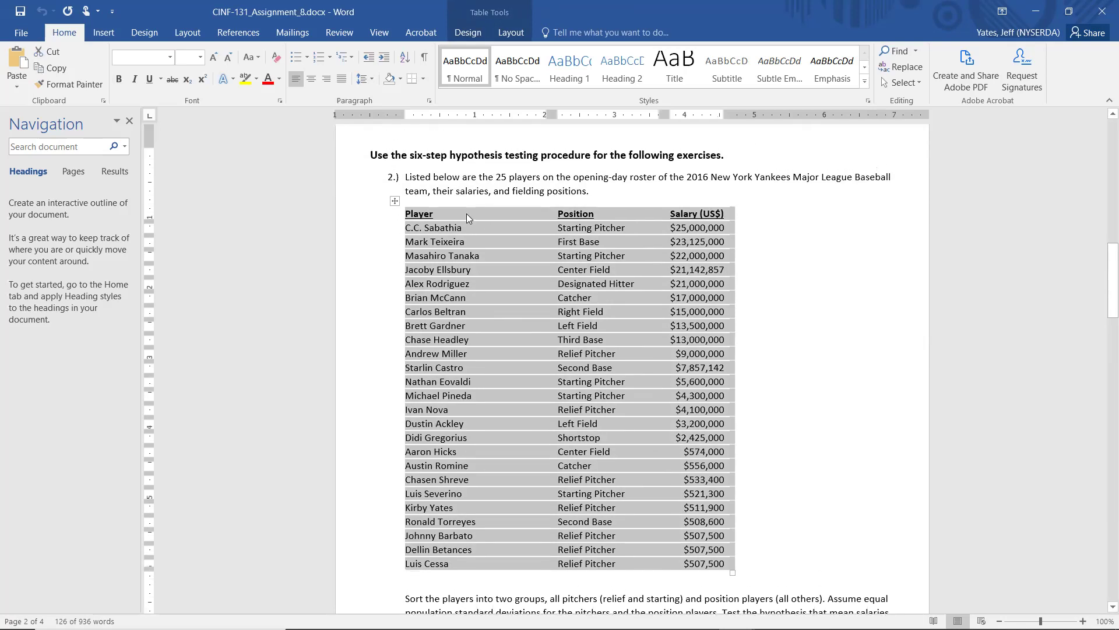
{"action": "left_click", "coordinate": [394, 201]}
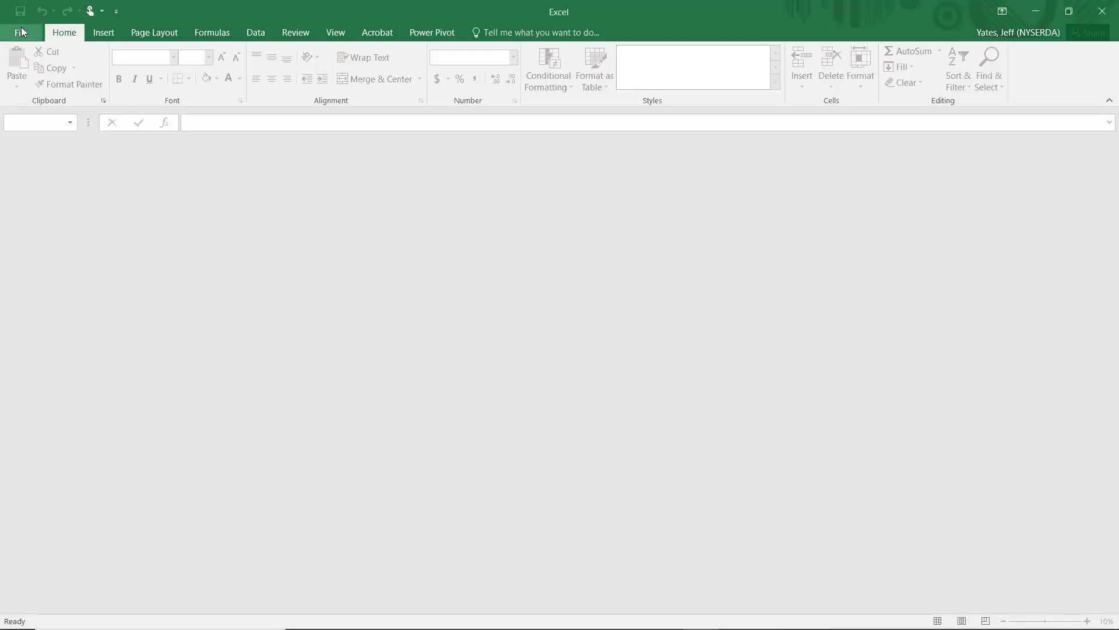
Switch to Excel and create a new blank workbook
{"action": "left_click", "coordinate": [21, 32]}
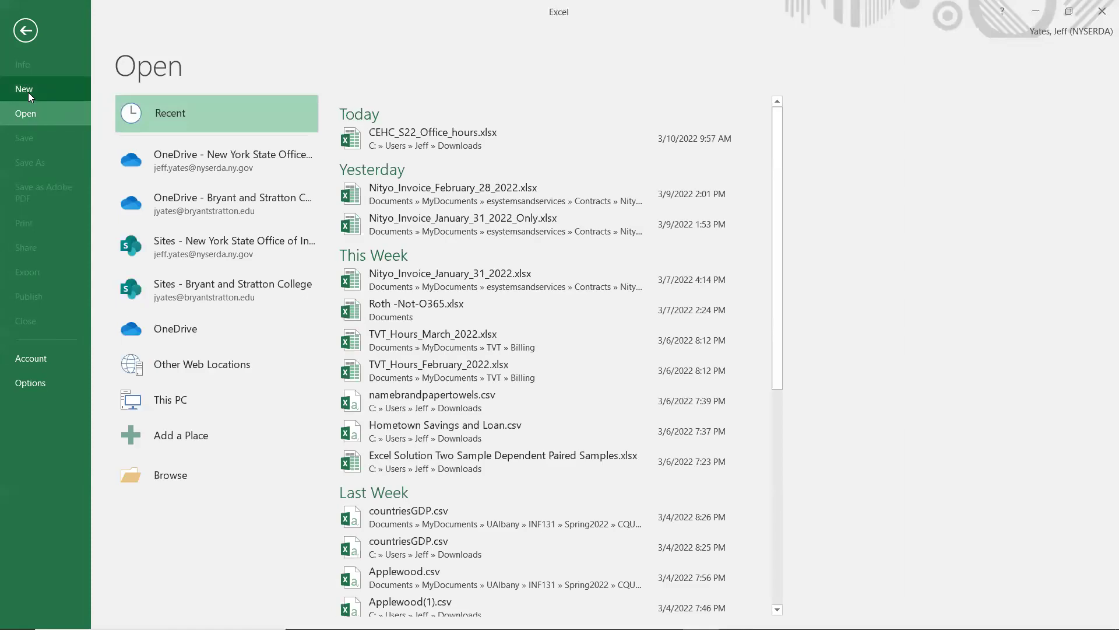
{"action": "left_click", "coordinate": [28, 91]}
{"action": "left_click", "coordinate": [167, 252]}
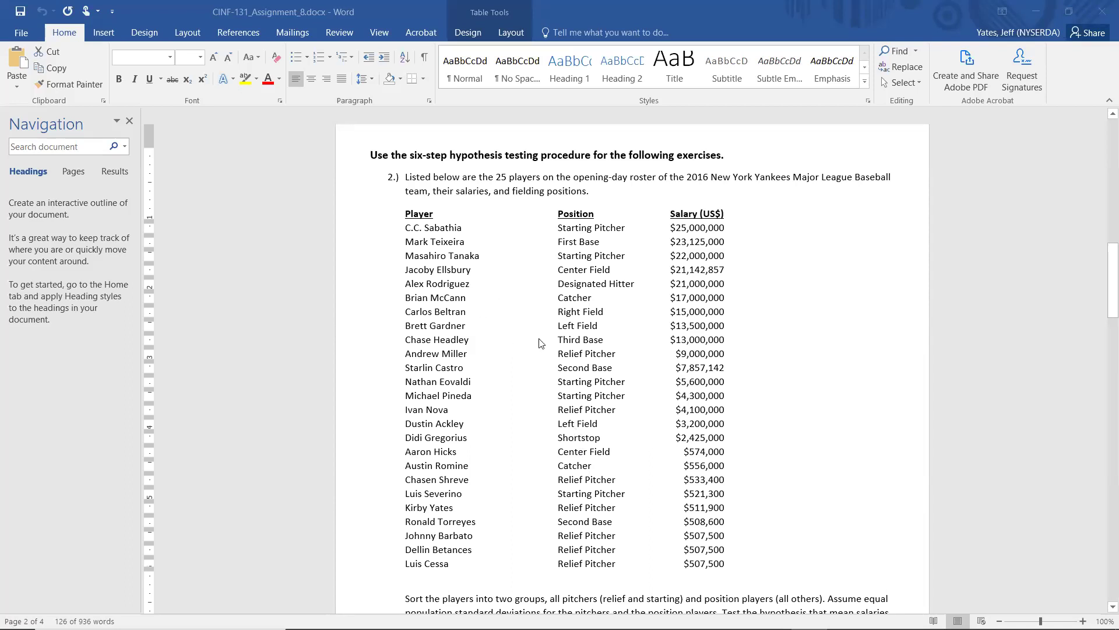
Switch to the Word assignment and read exercise 2's instructions on grouping players and preparing the CSV, selecting the whole salary table
{"action": "scroll", "coordinate": [541, 342], "scroll_direction": "down", "scroll_amount": 7}
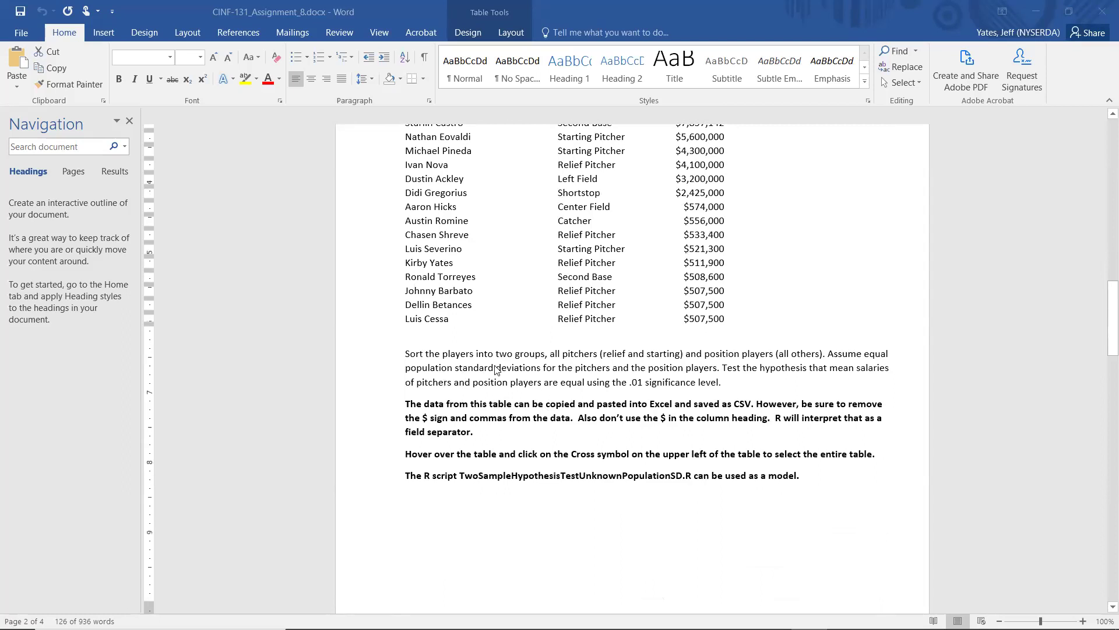
{"action": "scroll", "coordinate": [521, 519], "scroll_direction": "up", "scroll_amount": 6}
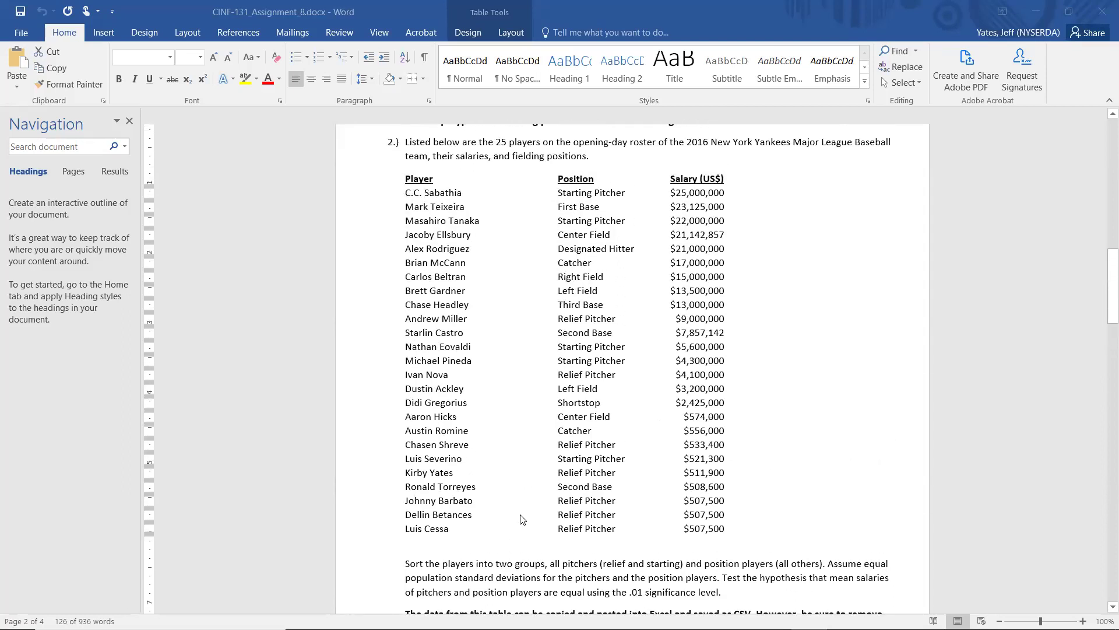
{"action": "scroll", "coordinate": [522, 518], "scroll_direction": "down", "scroll_amount": 3}
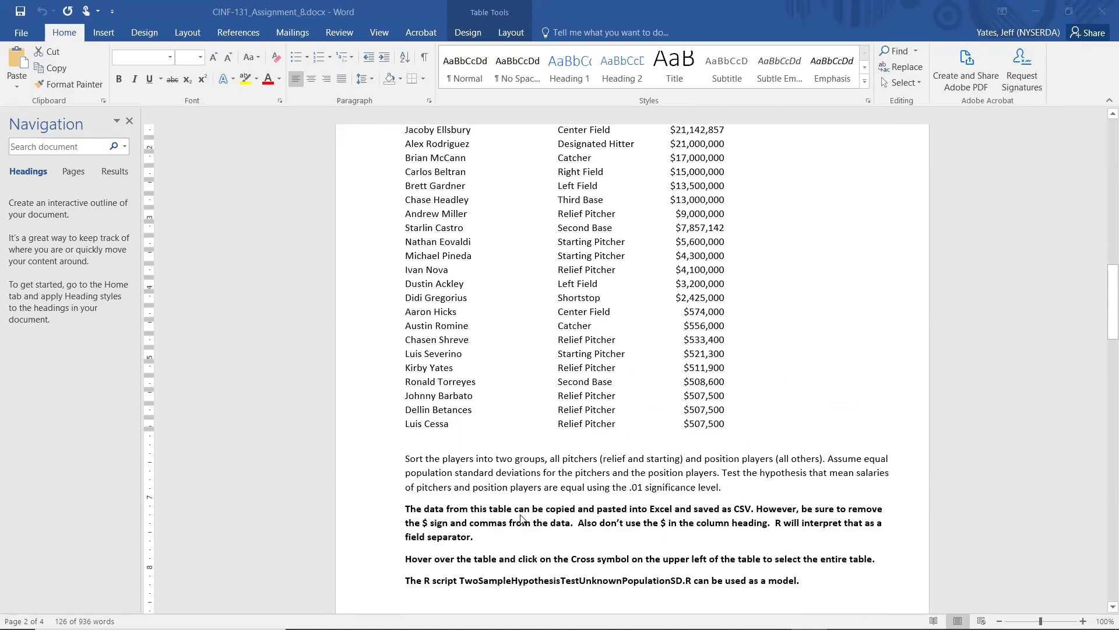
{"action": "scroll", "coordinate": [522, 518], "scroll_direction": "up", "scroll_amount": 1}
{"action": "scroll", "coordinate": [521, 519], "scroll_direction": "up", "scroll_amount": 1}
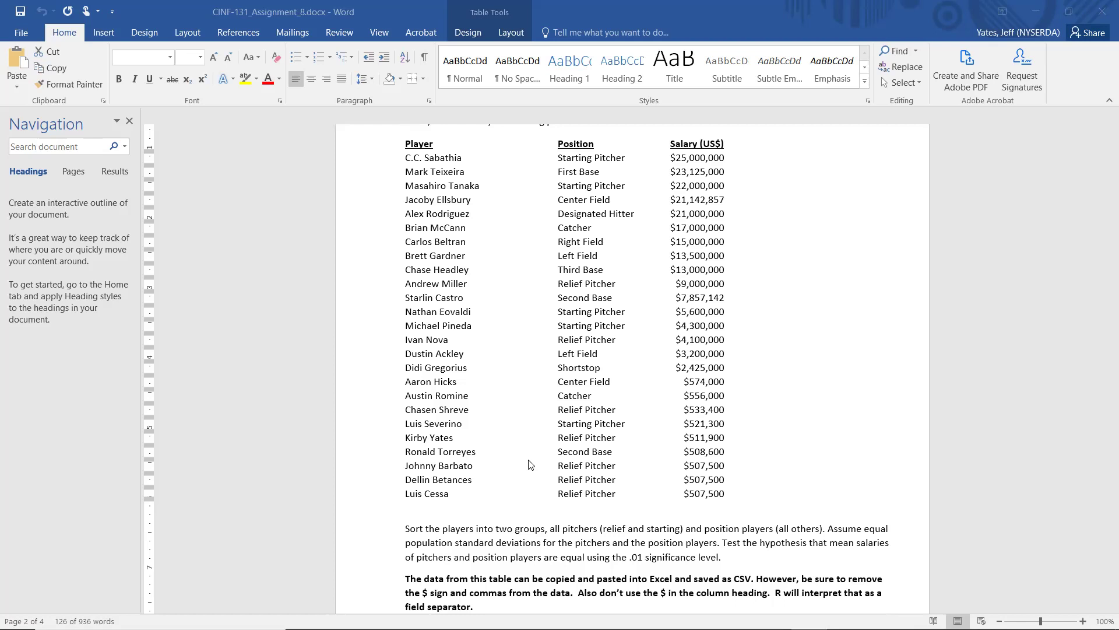
{"action": "scroll", "coordinate": [528, 464], "scroll_direction": "down", "scroll_amount": 2}
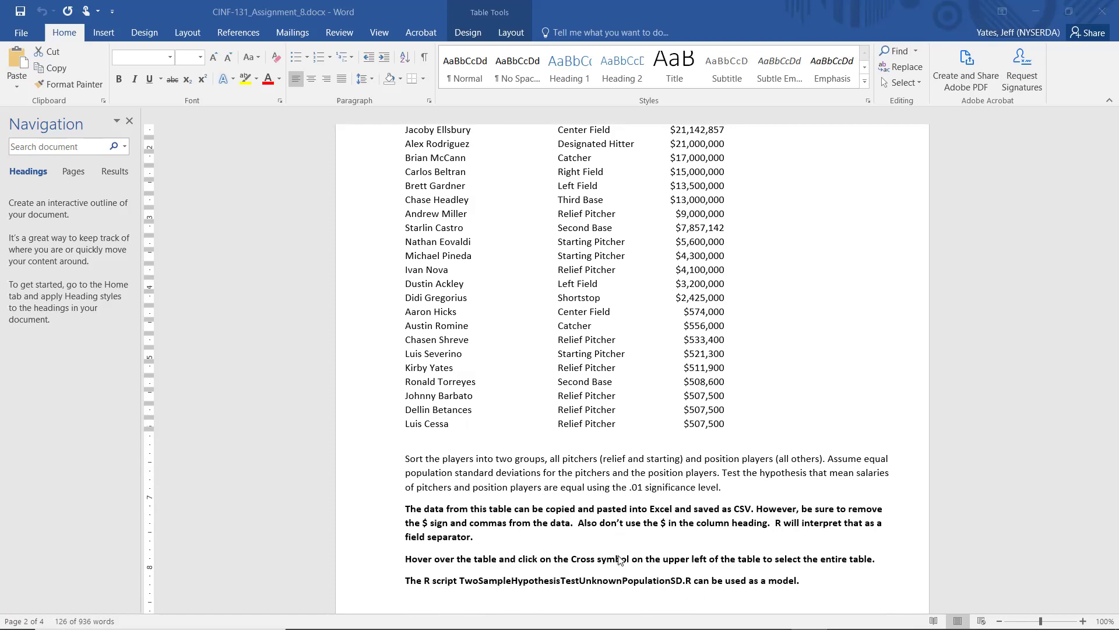
{"action": "scroll", "coordinate": [620, 559], "scroll_direction": "up", "scroll_amount": 3}
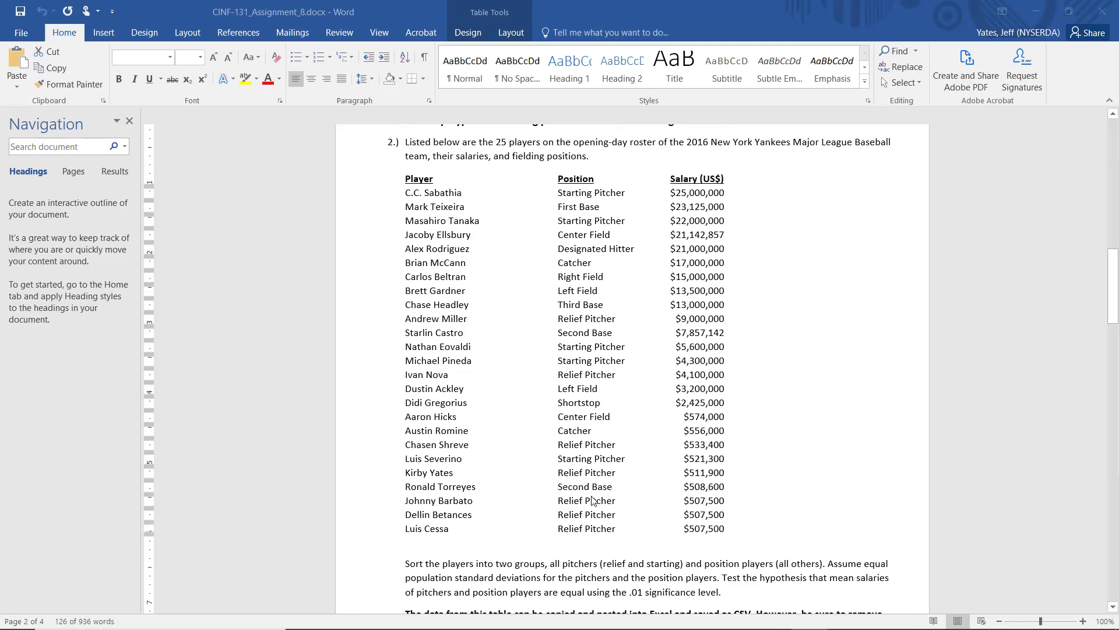
{"action": "left_click", "coordinate": [395, 166]}
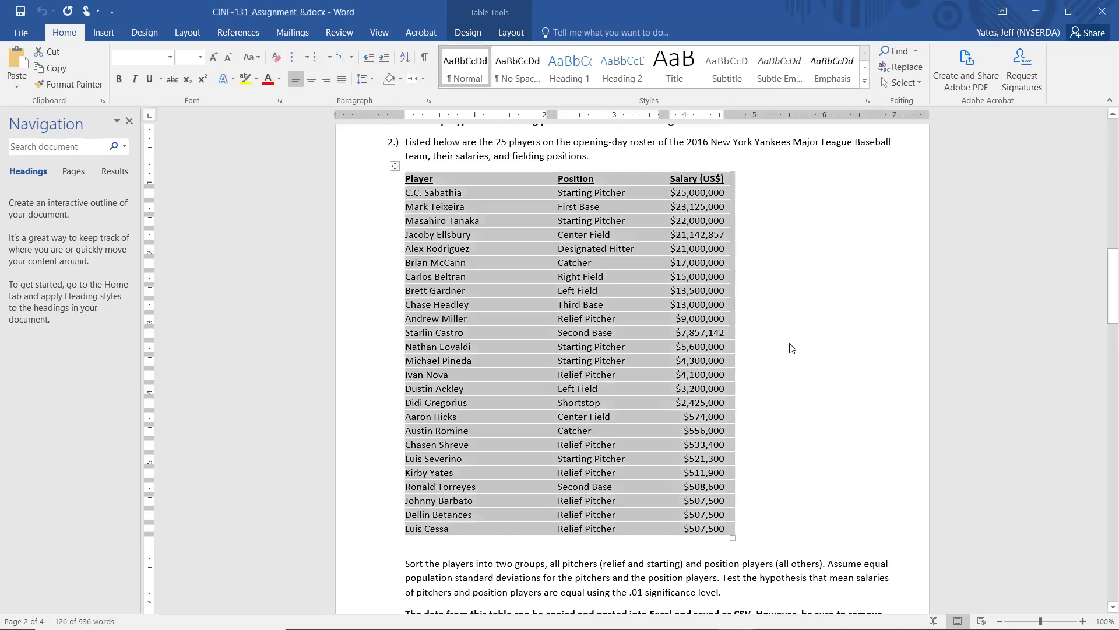
{"action": "left_click", "coordinate": [800, 455]}
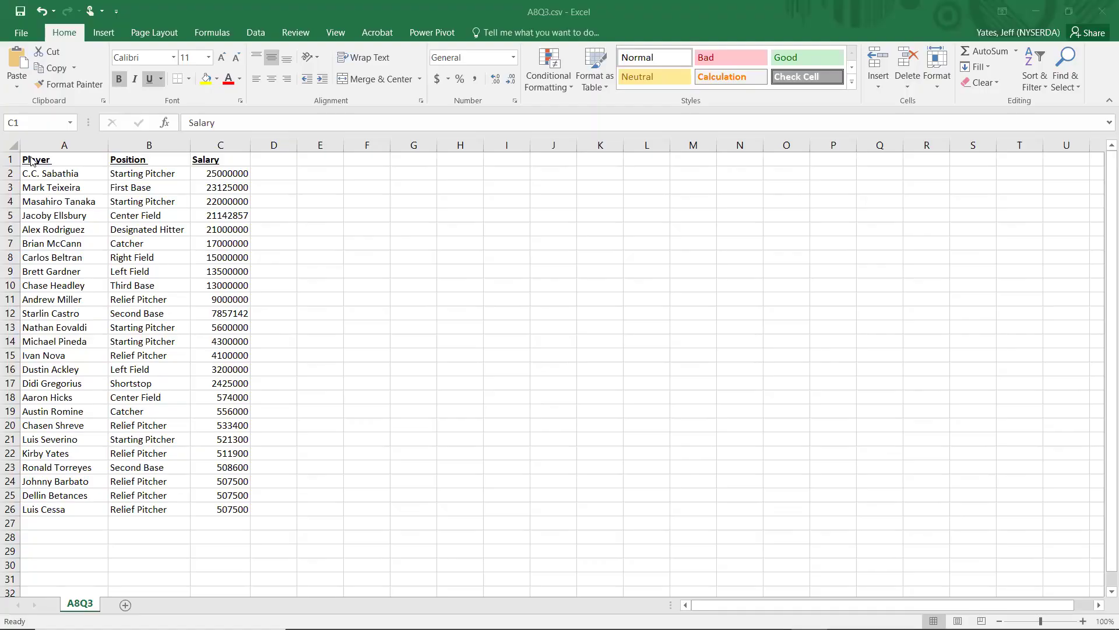
Switch to the A8Q3.csv workbook in Excel and add filters to the Player, Position and Salary headers in A1:C1
{"action": "left_click", "coordinate": [31, 157]}
{"action": "left_click_drag", "start_coordinate": [31, 157], "coordinate": [205, 157]}
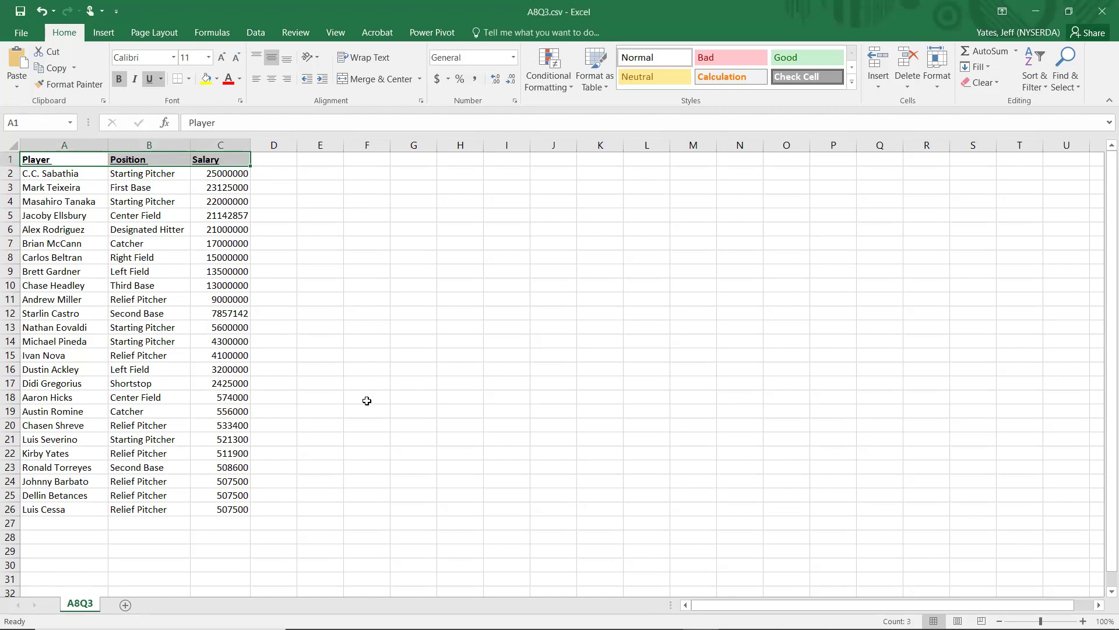
{"action": "left_click", "coordinate": [257, 34]}
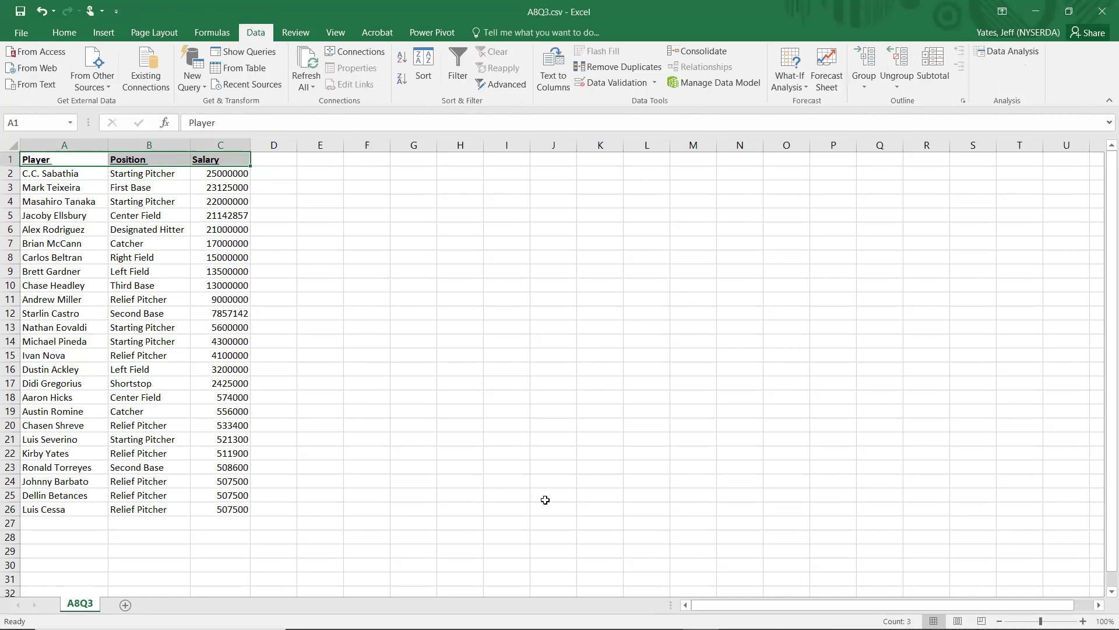
{"action": "left_click", "coordinate": [457, 65]}
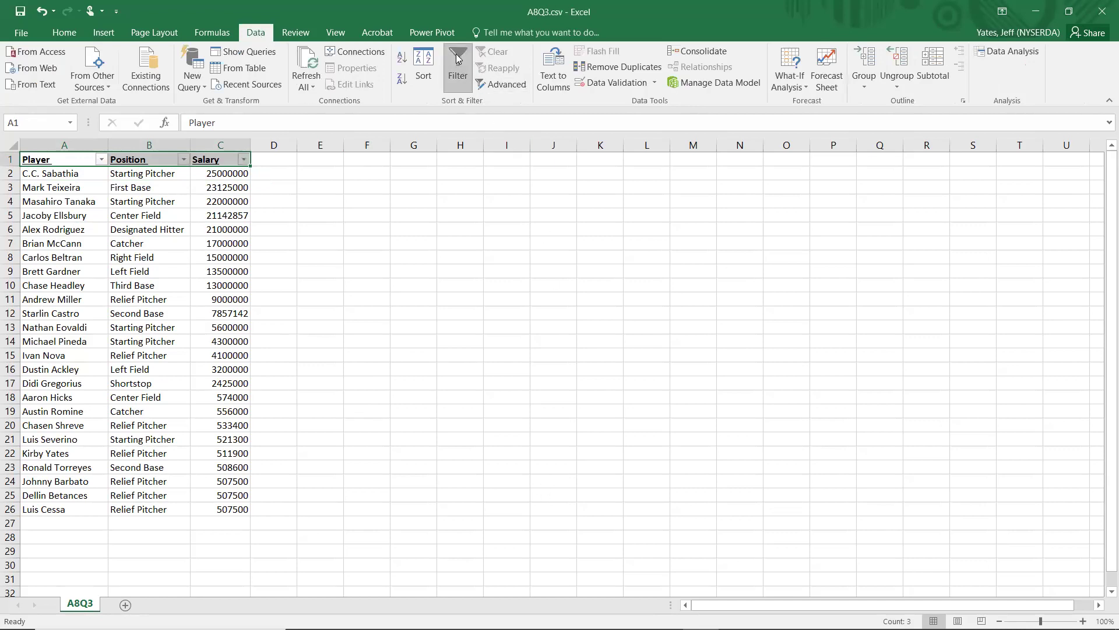
{"action": "left_click", "coordinate": [185, 159]}
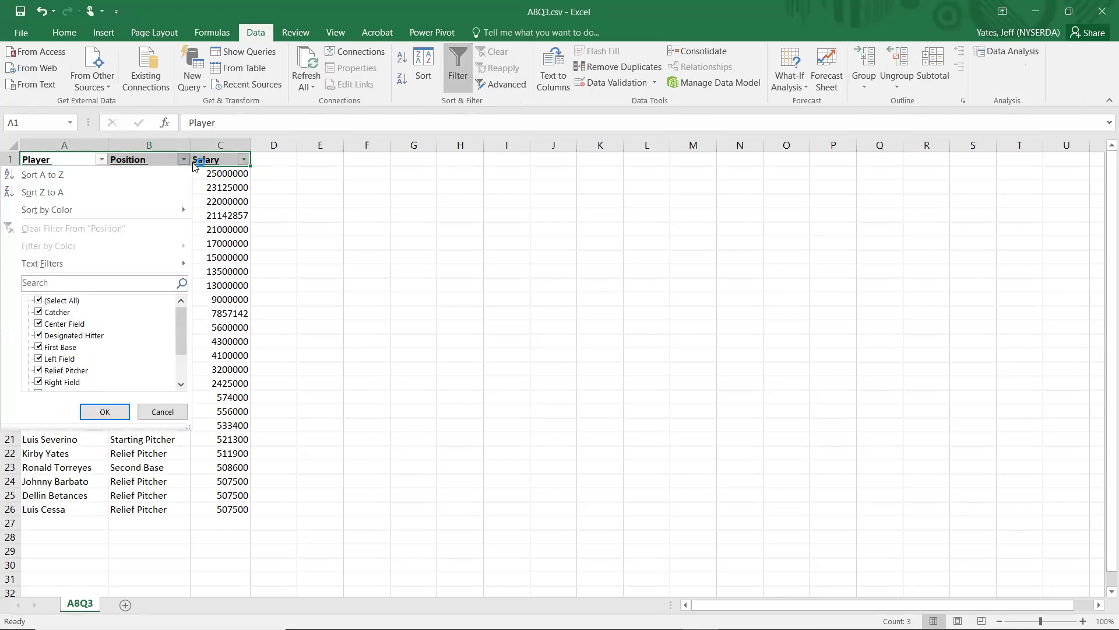
{"action": "left_click", "coordinate": [39, 301]}
{"action": "left_click", "coordinate": [40, 300]}
{"action": "left_click", "coordinate": [39, 301]}
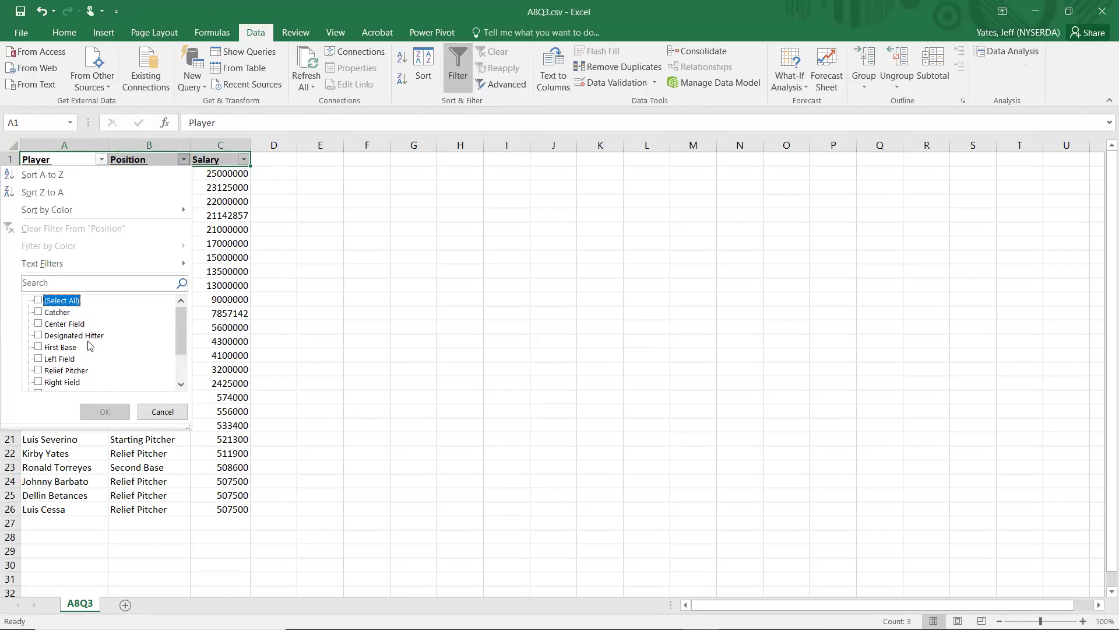
{"action": "scroll", "coordinate": [80, 376], "scroll_direction": "down", "scroll_amount": 1}
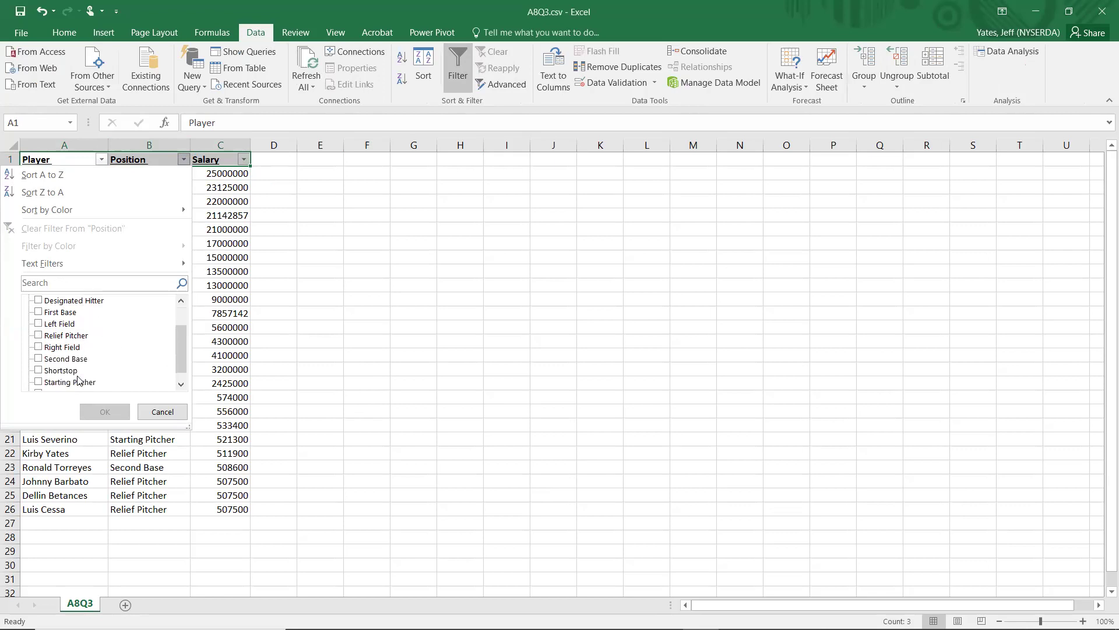
{"action": "left_click", "coordinate": [39, 338]}
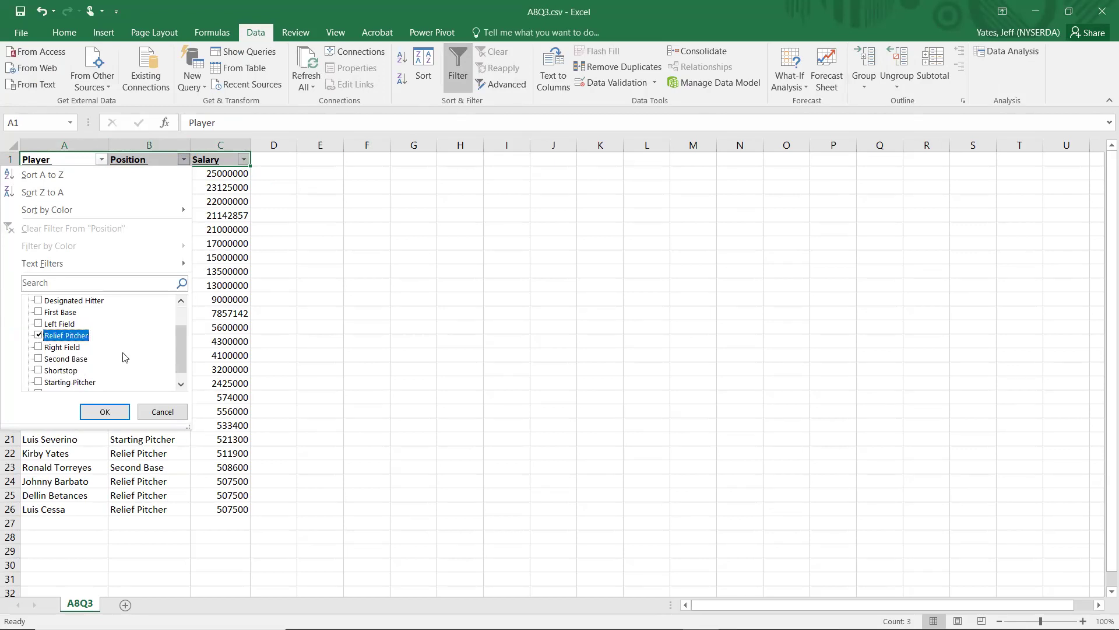
{"action": "scroll", "coordinate": [122, 357], "scroll_direction": "down", "scroll_amount": 1}
{"action": "left_click", "coordinate": [38, 371]}
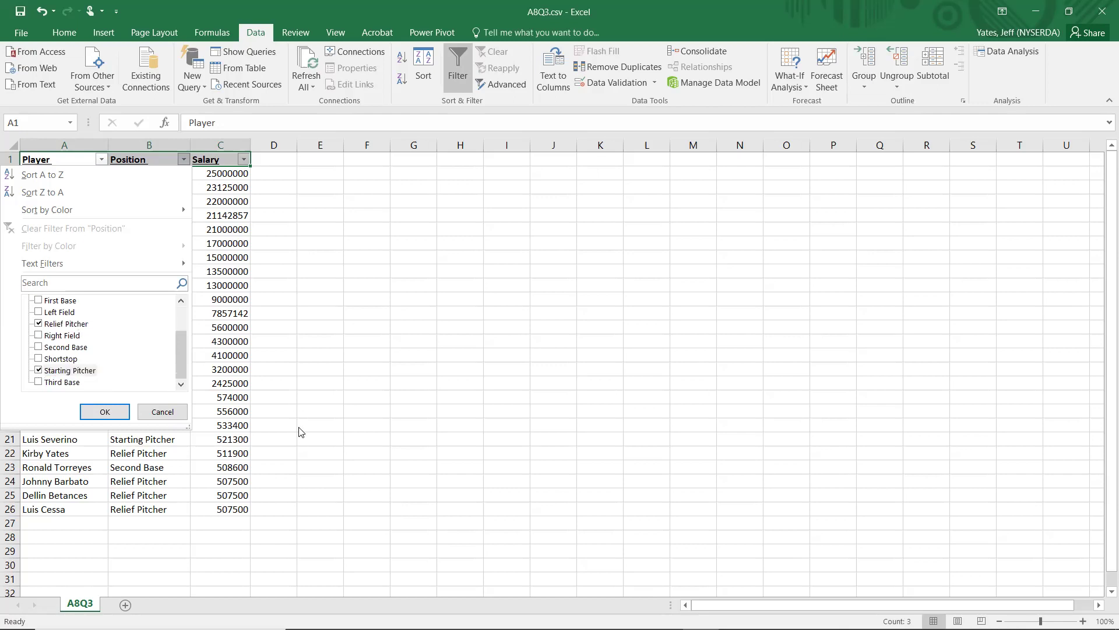
{"action": "left_click", "coordinate": [164, 412]}
Filter the Position column with the search text "pitc" so only the Relief Pitcher and Starting Pitcher rows remain
{"action": "left_click", "coordinate": [183, 160]}
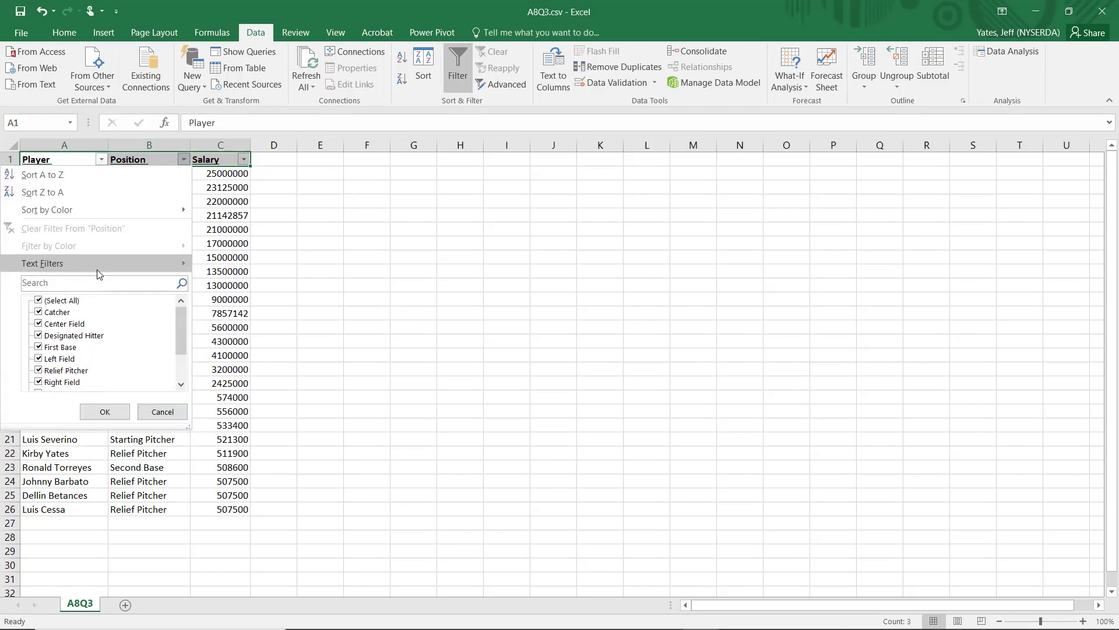
{"action": "type", "text": "pit"}
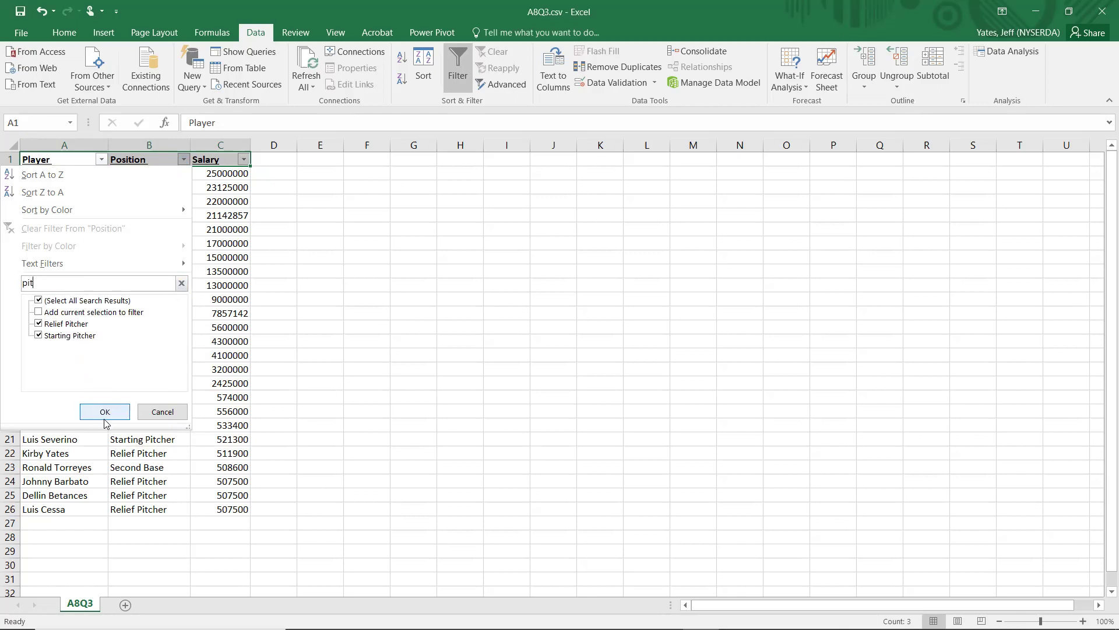
{"action": "type", "text": "c"}
{"action": "left_click", "coordinate": [105, 413]}
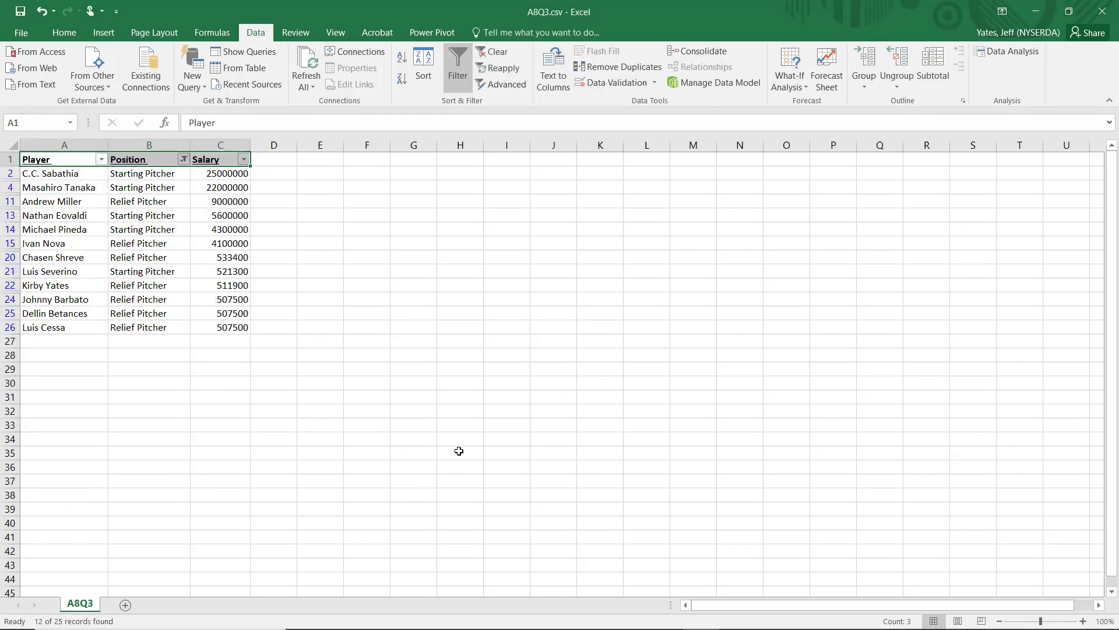
Save the filtered workbook under the new name A8Q3Pitchers.csv in the Documents folder, keeping the CSV format
{"action": "left_click_drag", "start_coordinate": [43, 158], "coordinate": [229, 326]}
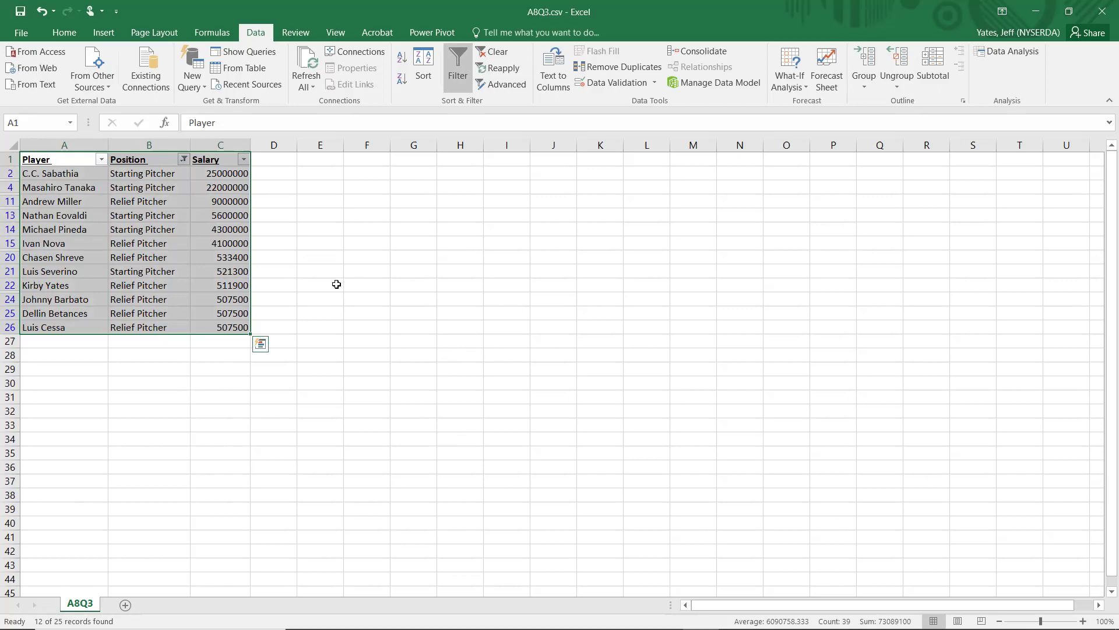
{"action": "left_click", "coordinate": [21, 32]}
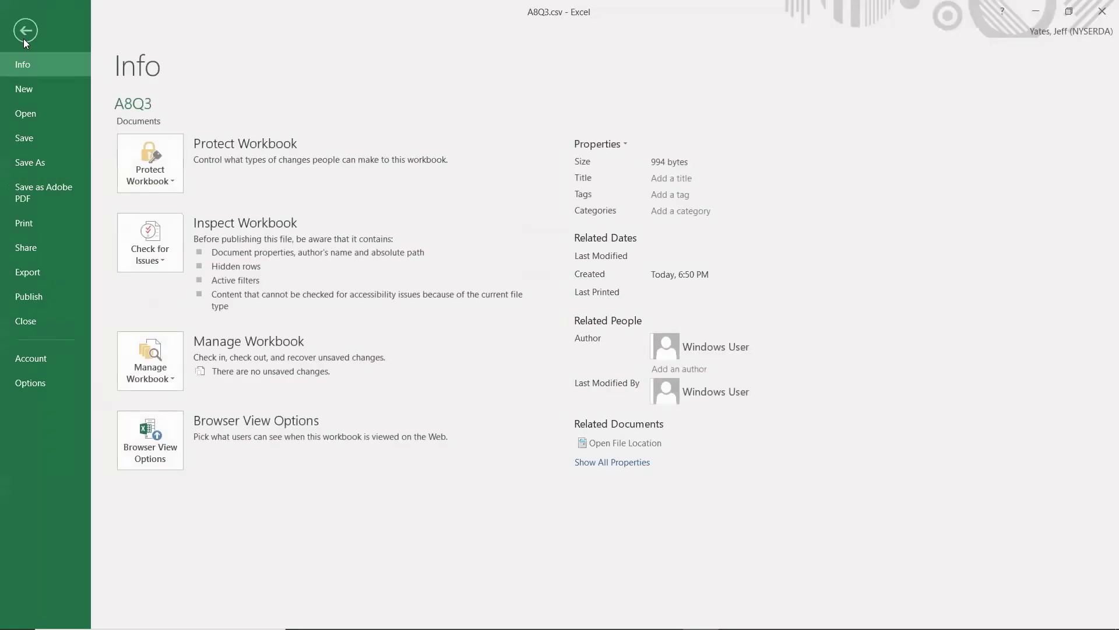
{"action": "left_click", "coordinate": [51, 162]}
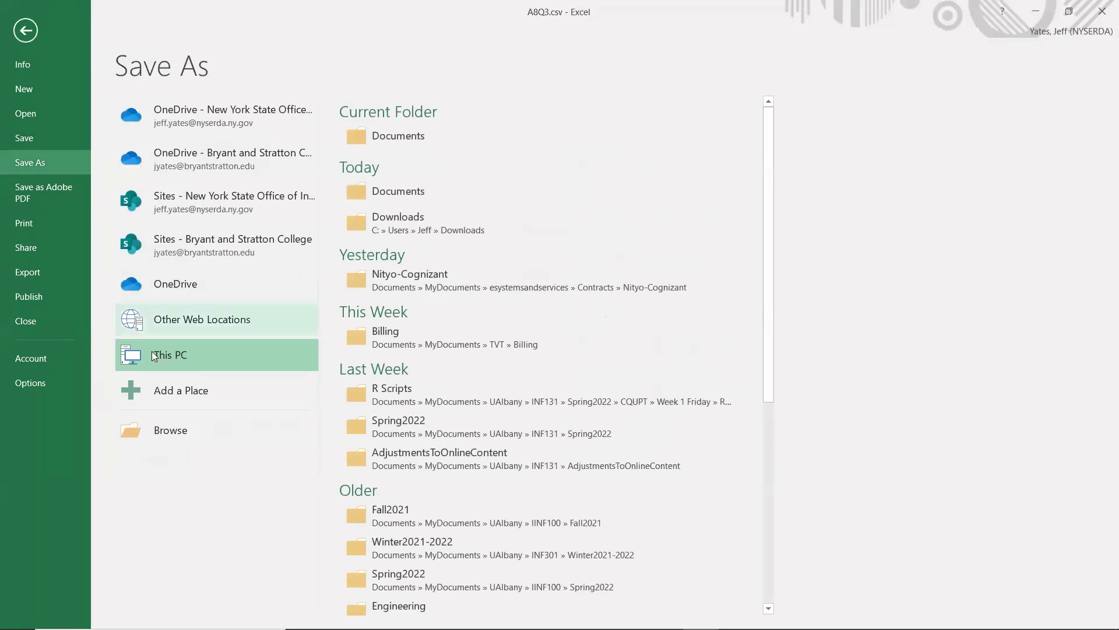
{"action": "left_click", "coordinate": [176, 431]}
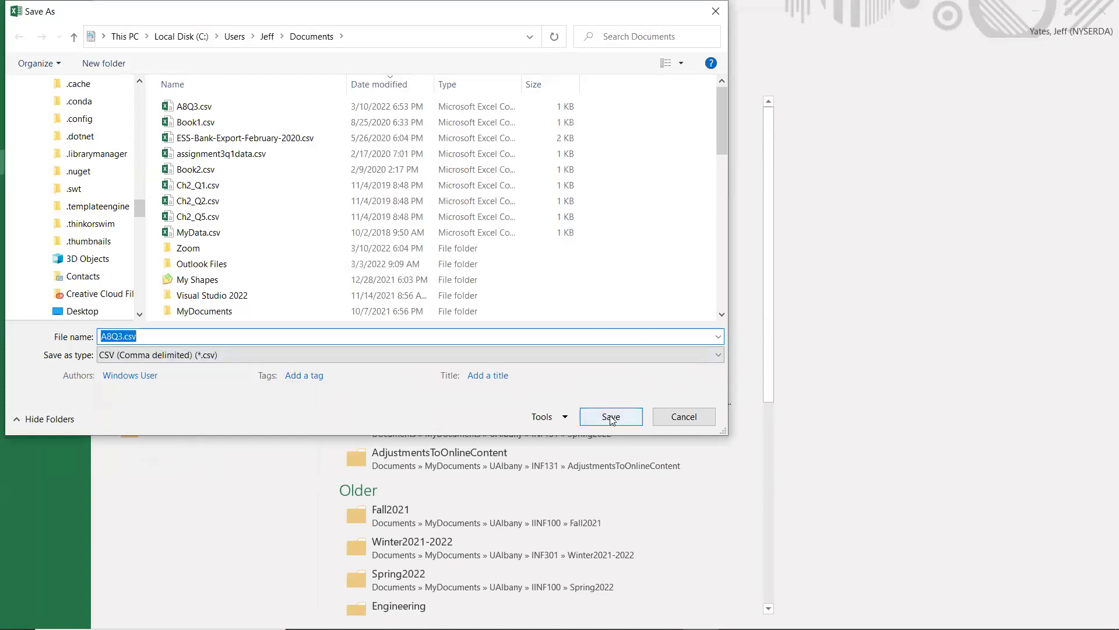
{"action": "left_click", "coordinate": [610, 417]}
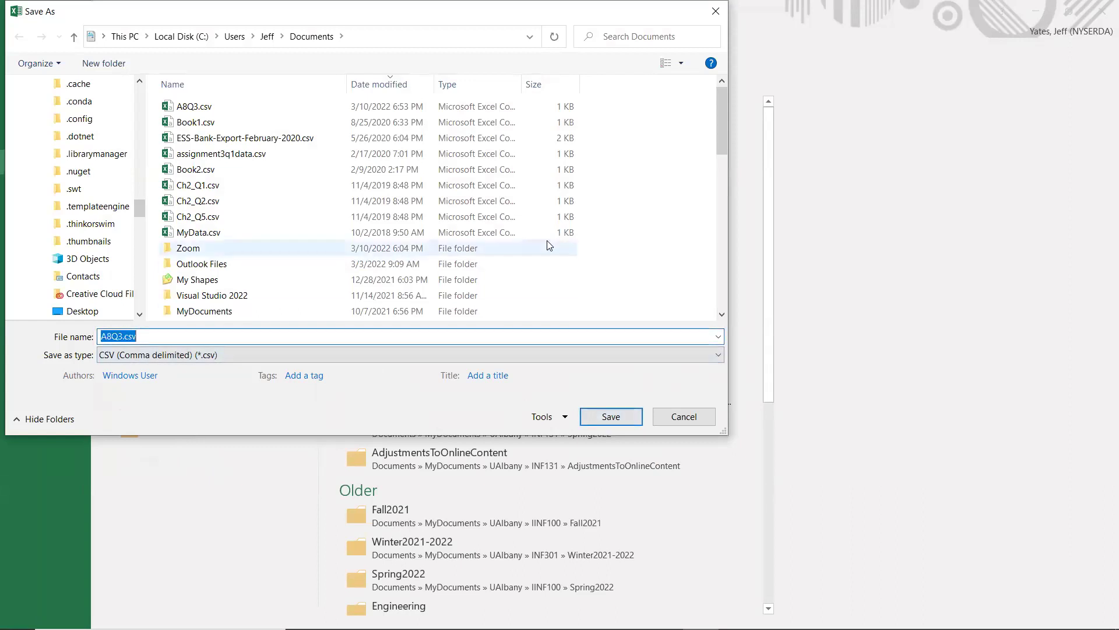
{"action": "key", "text": "Home"}
{"action": "type", "text": "Pit"}
{"action": "type", "text": "v"}
{"action": "key", "text": "BackSpace"}
{"action": "type", "text": "chers"}
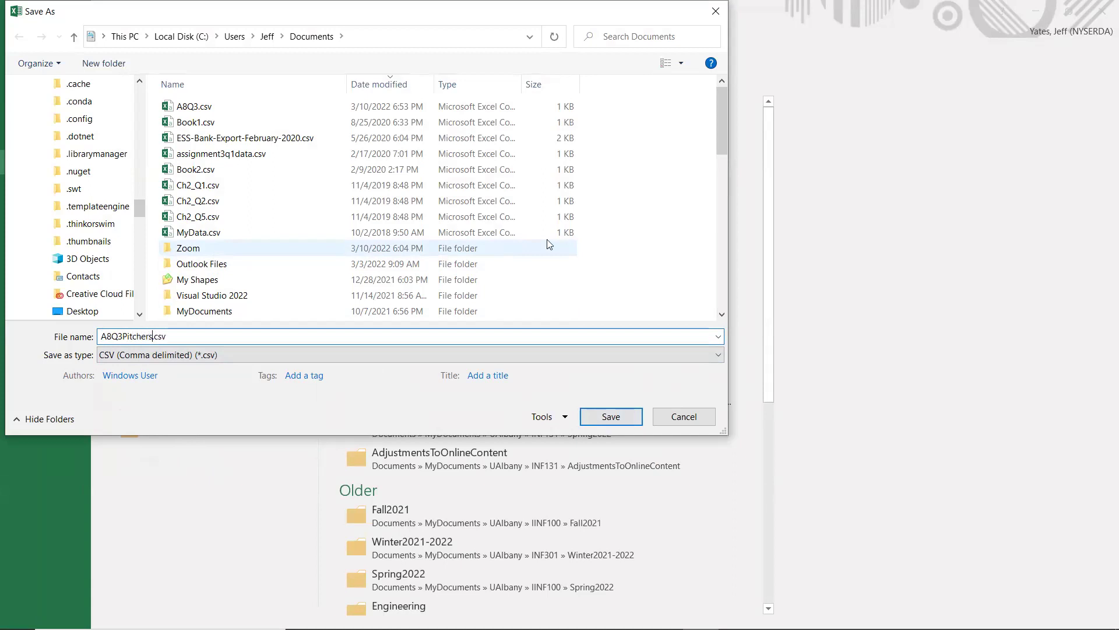
{"action": "key", "text": "Return"}
{"action": "left_click", "coordinate": [529, 371]}
{"action": "left_click", "coordinate": [444, 323]}
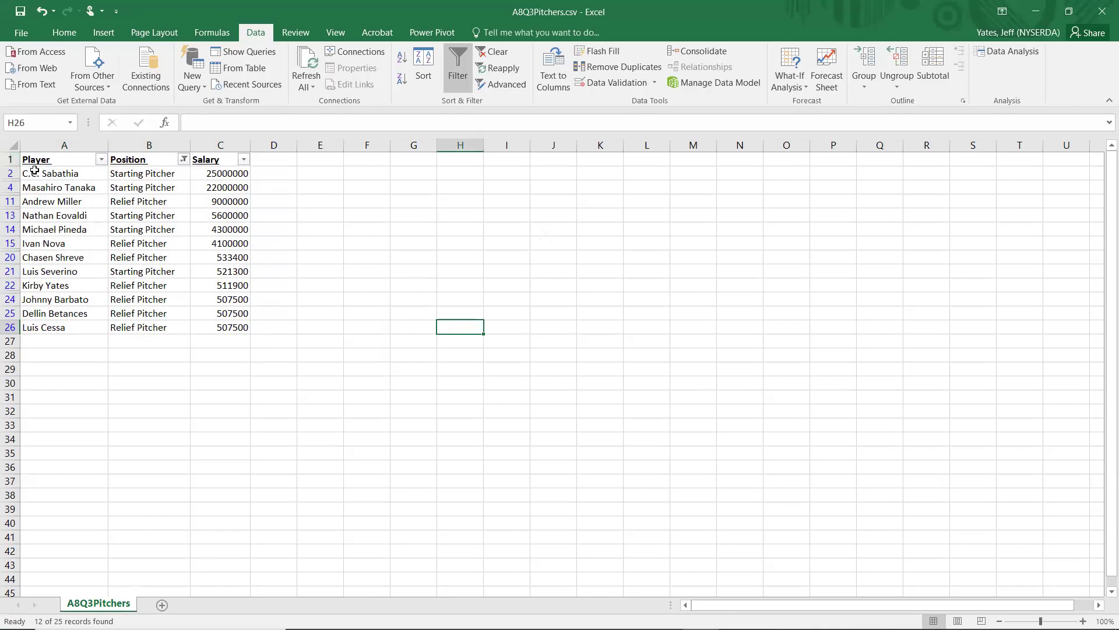
Try copying the filtered pitcher rows to the area starting at E2 and undo the paste
{"action": "left_click_drag", "start_coordinate": [34, 170], "coordinate": [207, 326]}
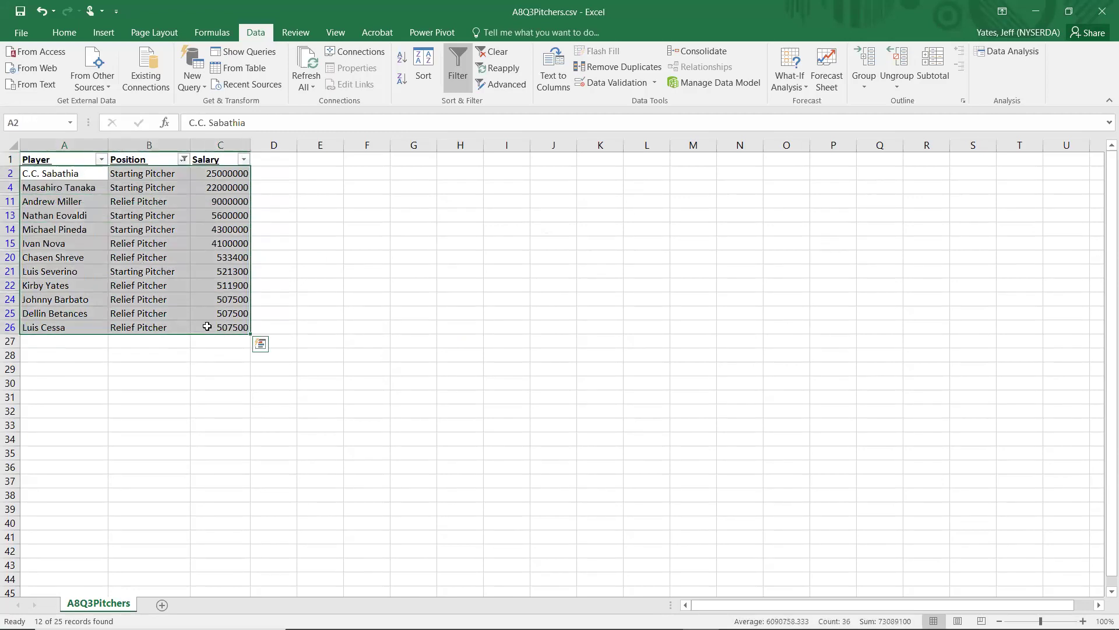
{"action": "key", "text": "ctrl+c"}
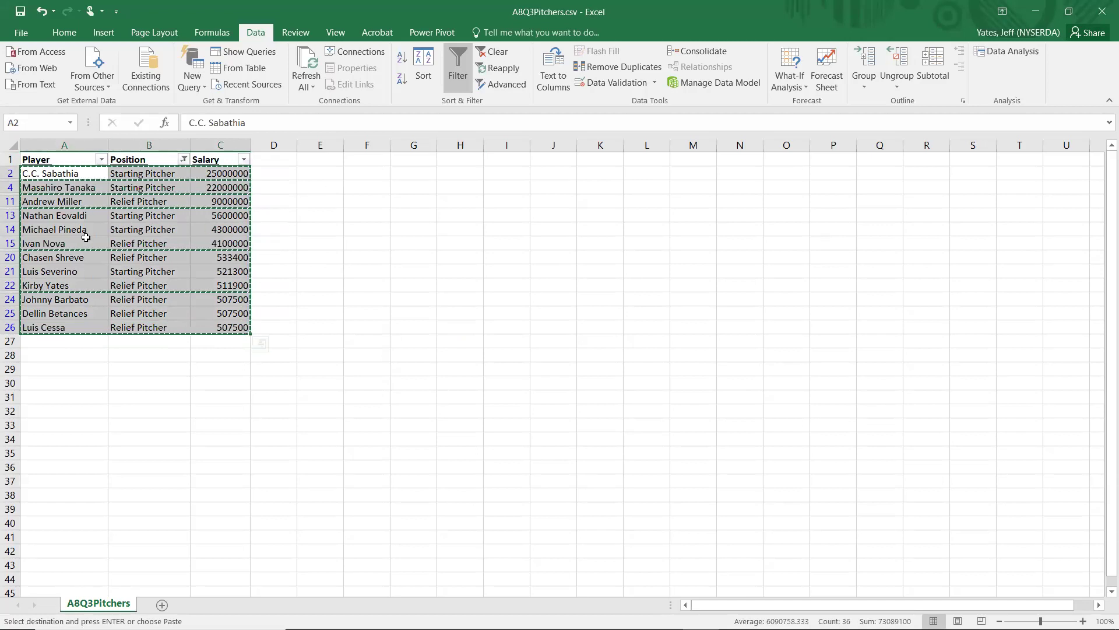
{"action": "left_click", "coordinate": [321, 174]}
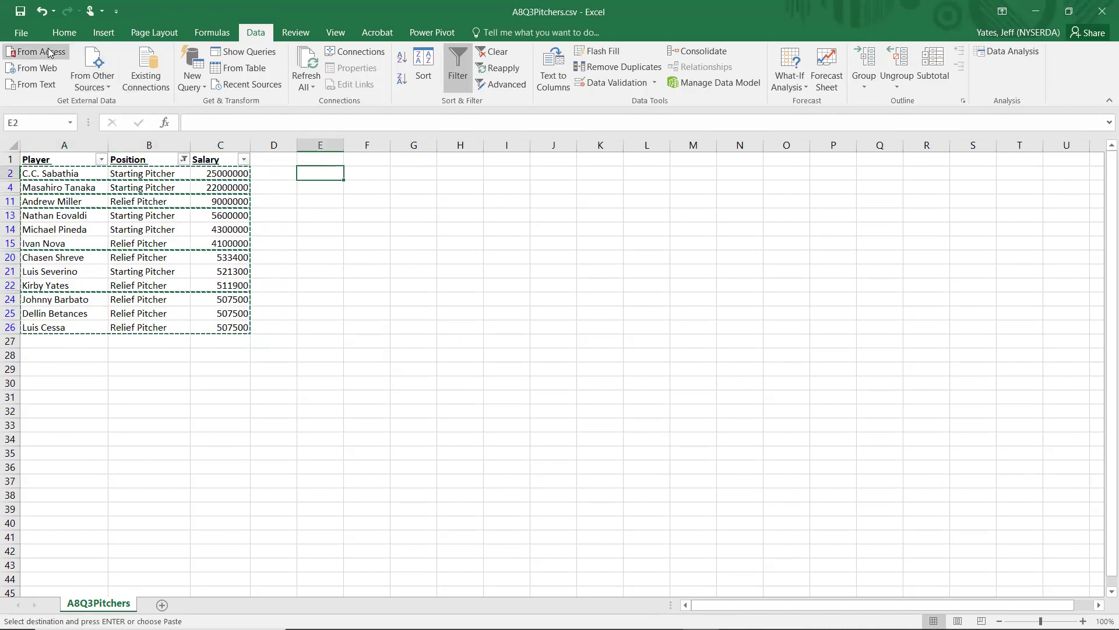
{"action": "key", "text": "ctrl+v"}
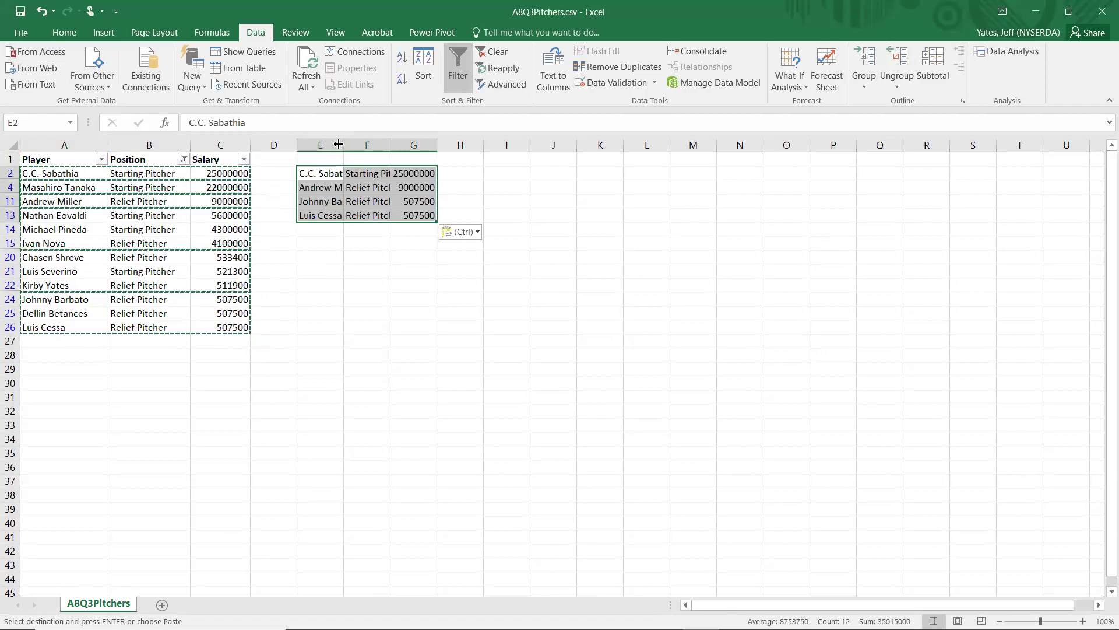
{"action": "key", "text": "ctrl+z"}
Paste the pitcher rows at E2 again and fit column E's width to its contents
{"action": "left_click_drag", "start_coordinate": [75, 173], "coordinate": [230, 331]}
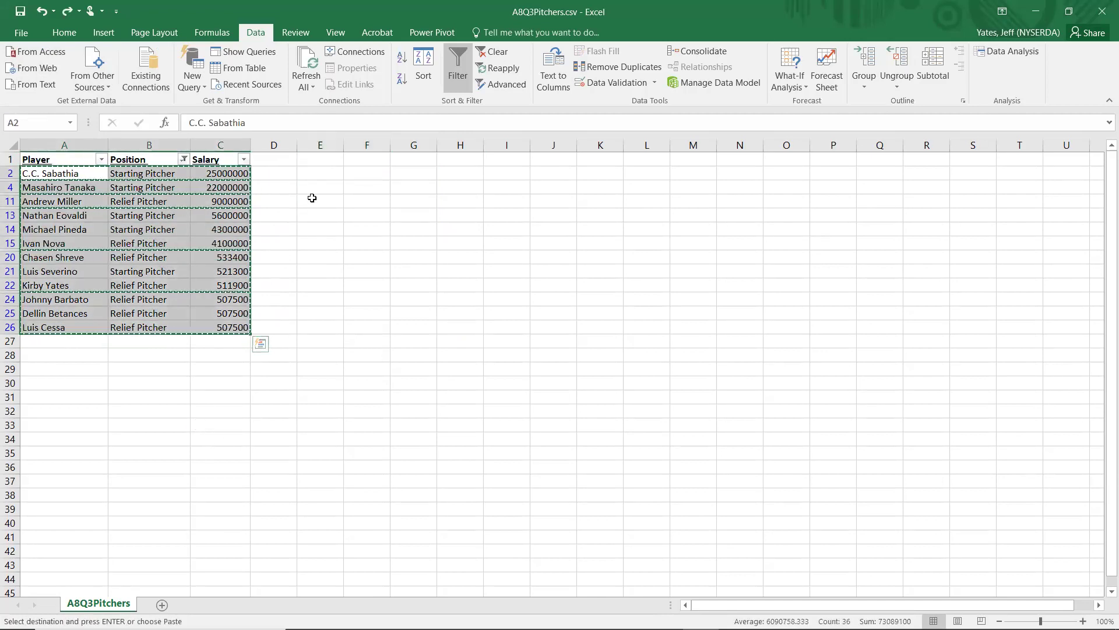
{"action": "left_click", "coordinate": [315, 173]}
{"action": "key", "text": "ctrl+v"}
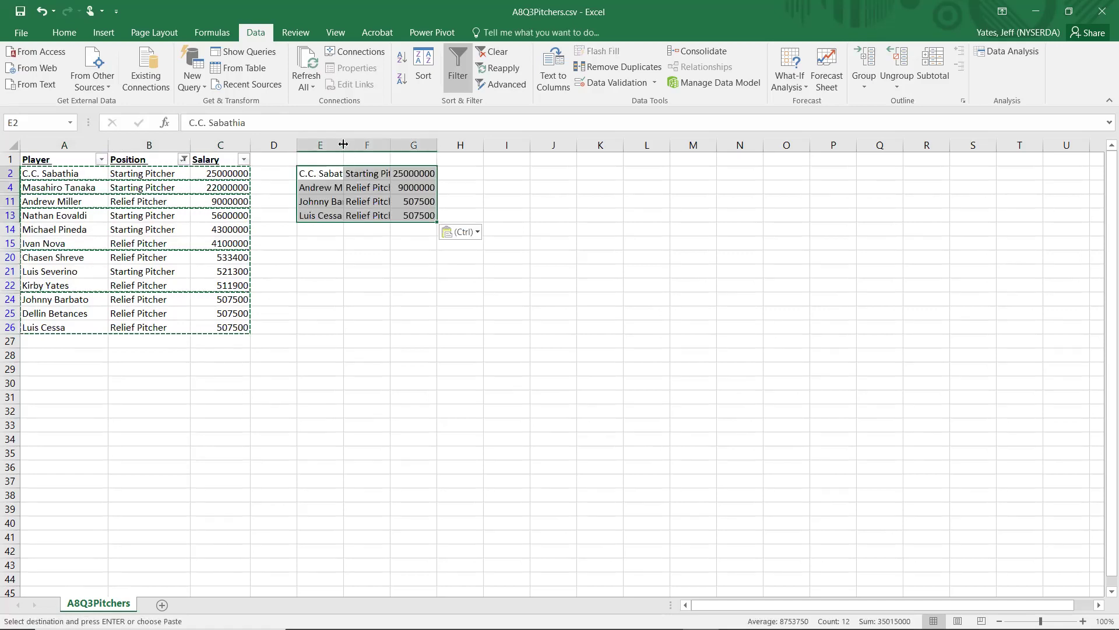
{"action": "left_click", "coordinate": [306, 300]}
{"action": "left_click", "coordinate": [341, 158]}
{"action": "double_click", "coordinate": [343, 145]}
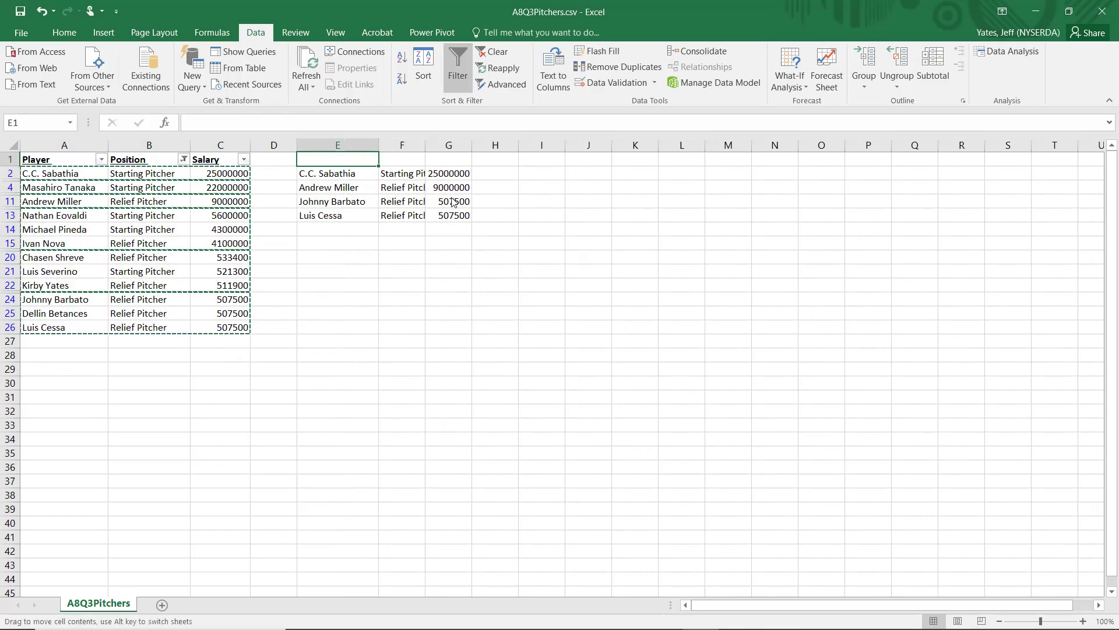
Clear the pasted pitcher rows from E2:G14
{"action": "left_click_drag", "start_coordinate": [454, 201], "coordinate": [332, 222]}
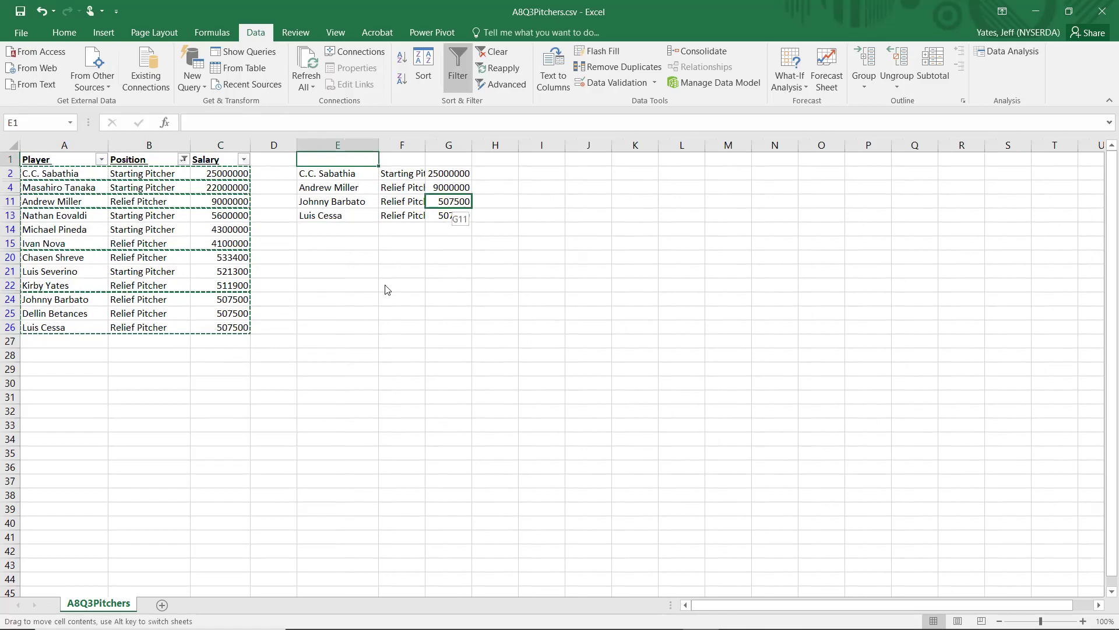
{"action": "left_click", "coordinate": [590, 362]}
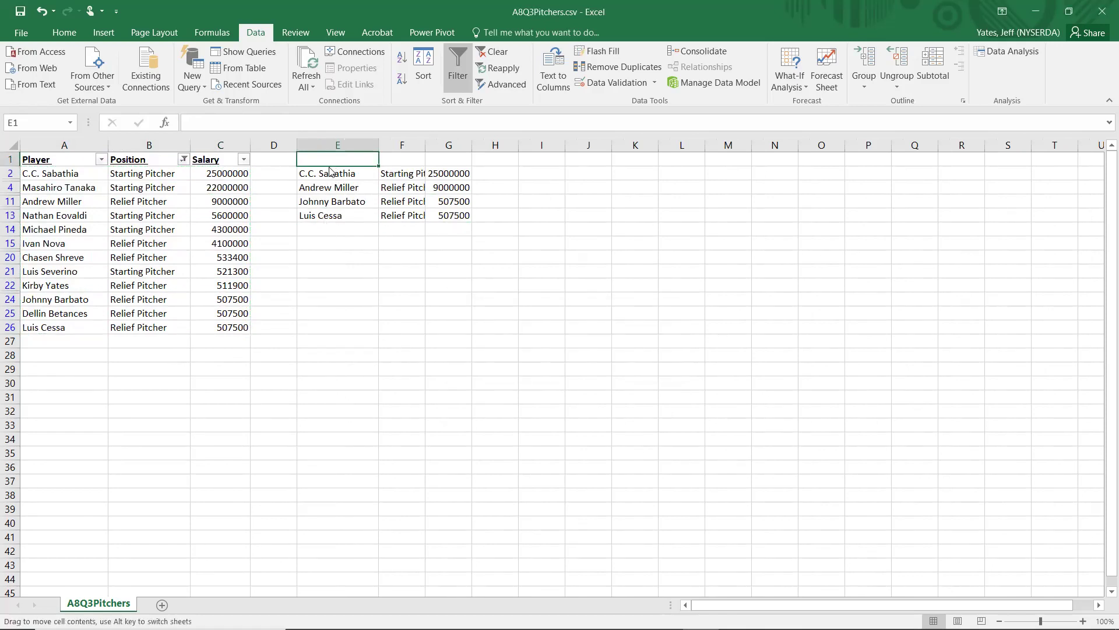
{"action": "left_click_drag", "start_coordinate": [330, 168], "coordinate": [330, 219]}
{"action": "left_click", "coordinate": [589, 361]}
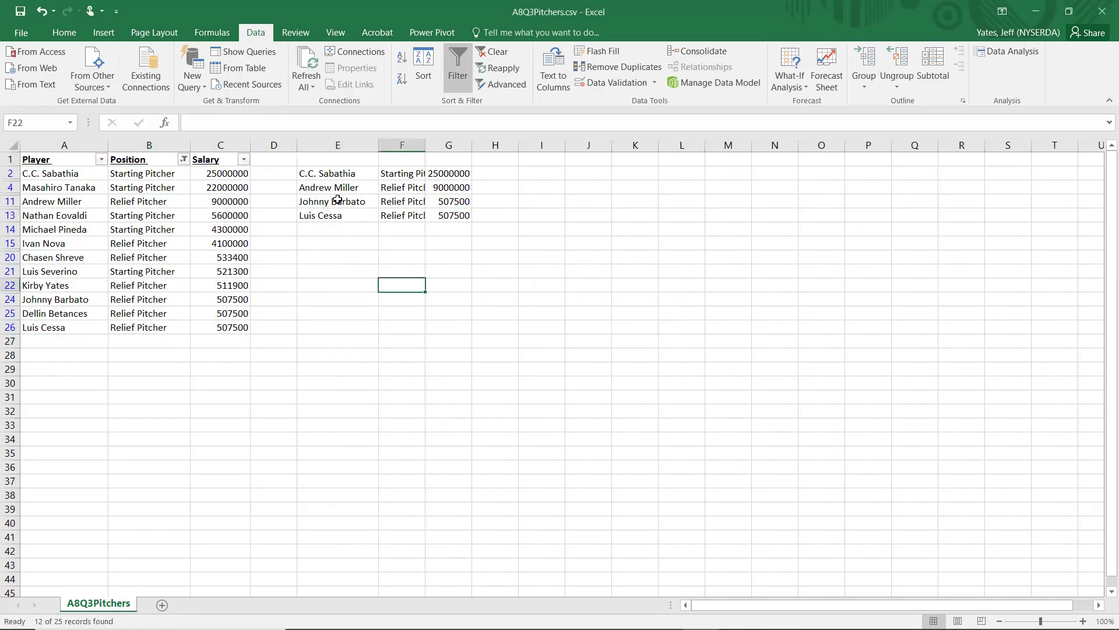
{"action": "left_click_drag", "start_coordinate": [331, 173], "coordinate": [452, 232]}
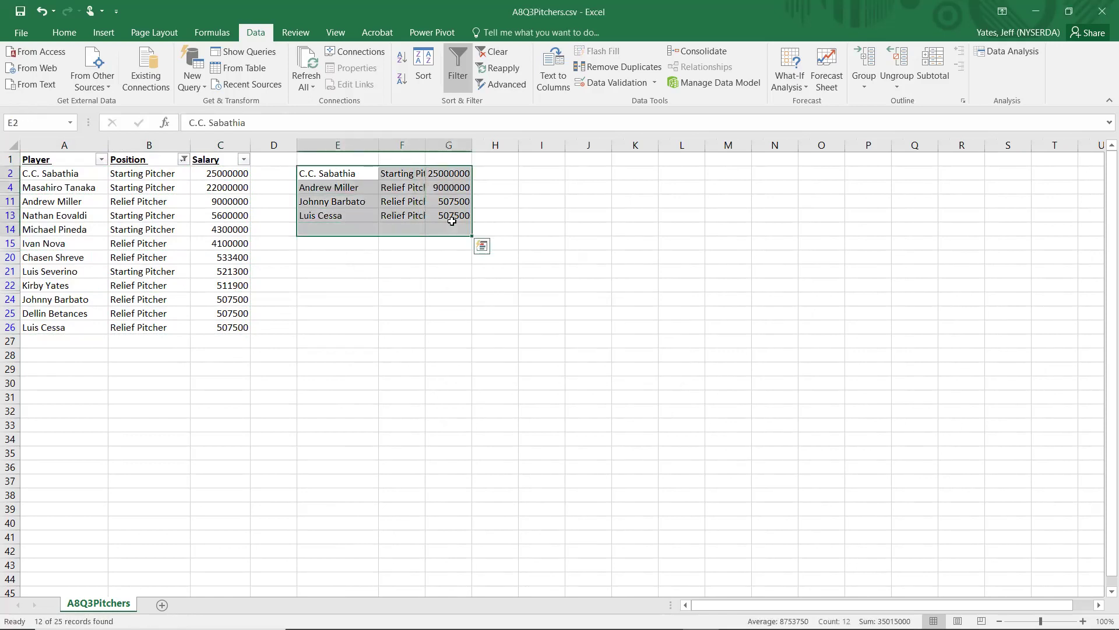
{"action": "key", "text": "Delete"}
{"action": "left_click", "coordinate": [280, 297]}
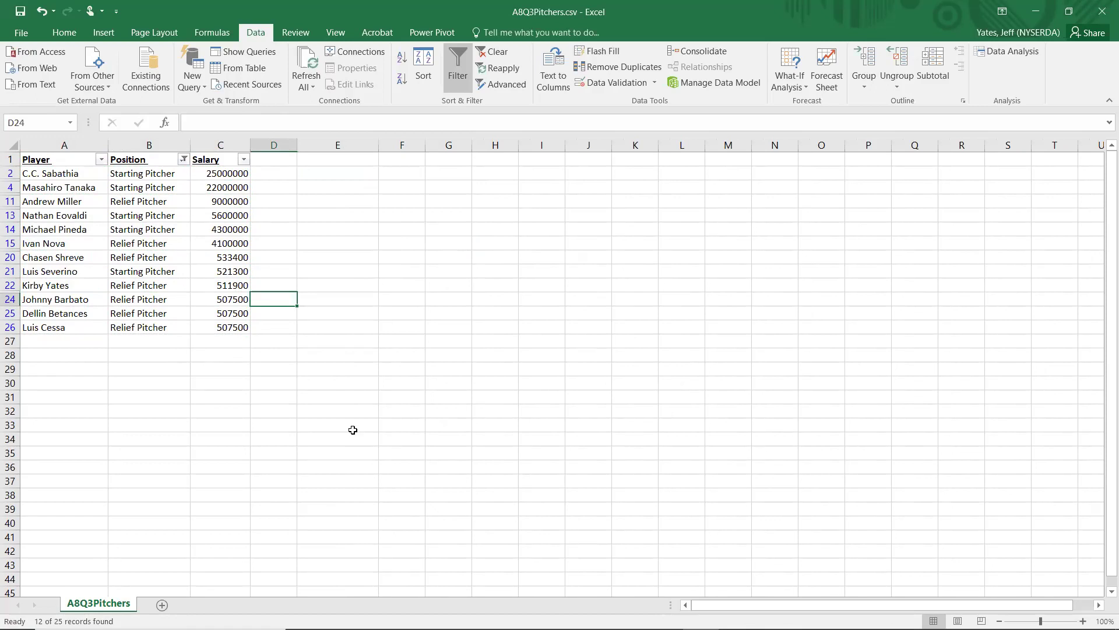
{"action": "left_click_drag", "start_coordinate": [46, 173], "coordinate": [232, 328]}
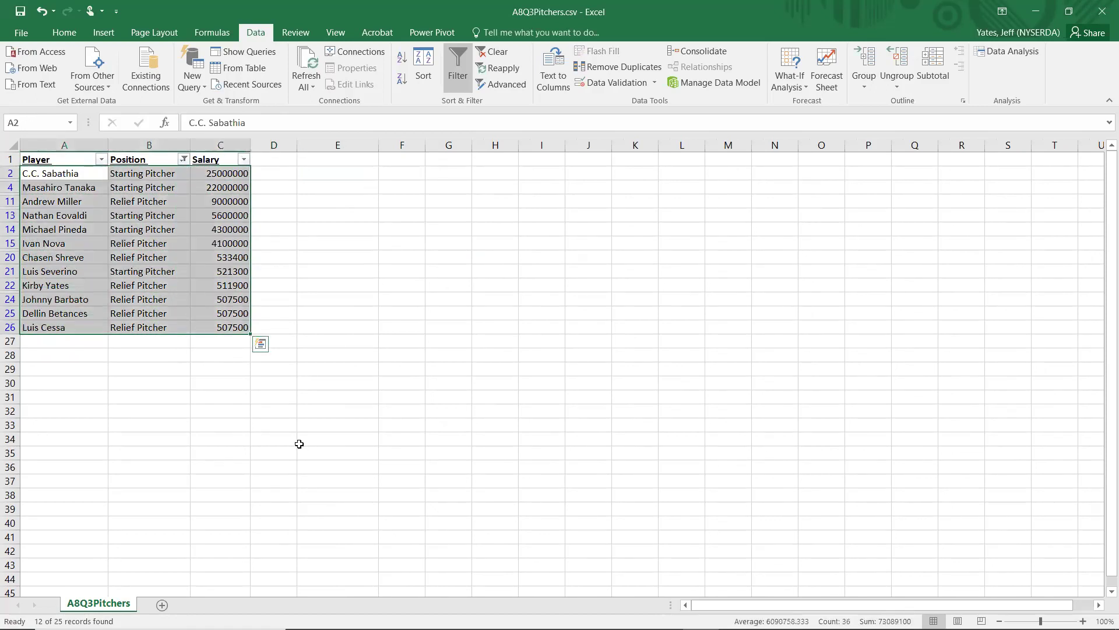
{"action": "key", "text": "ctrl+q"}
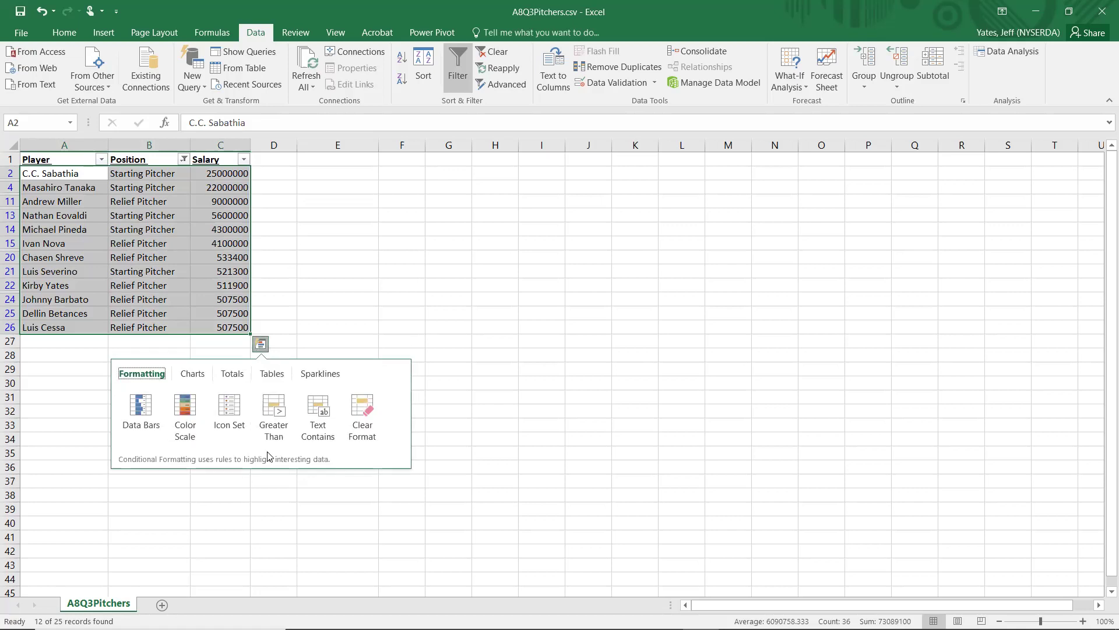
{"action": "right_click", "coordinate": [337, 170]}
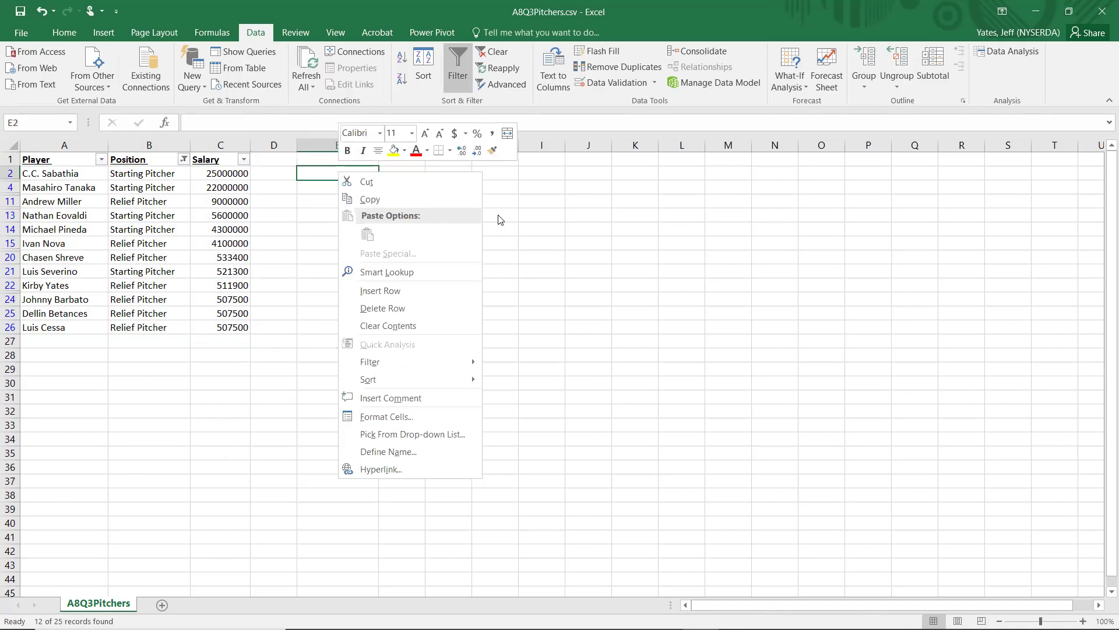
{"action": "left_click", "coordinate": [337, 172]}
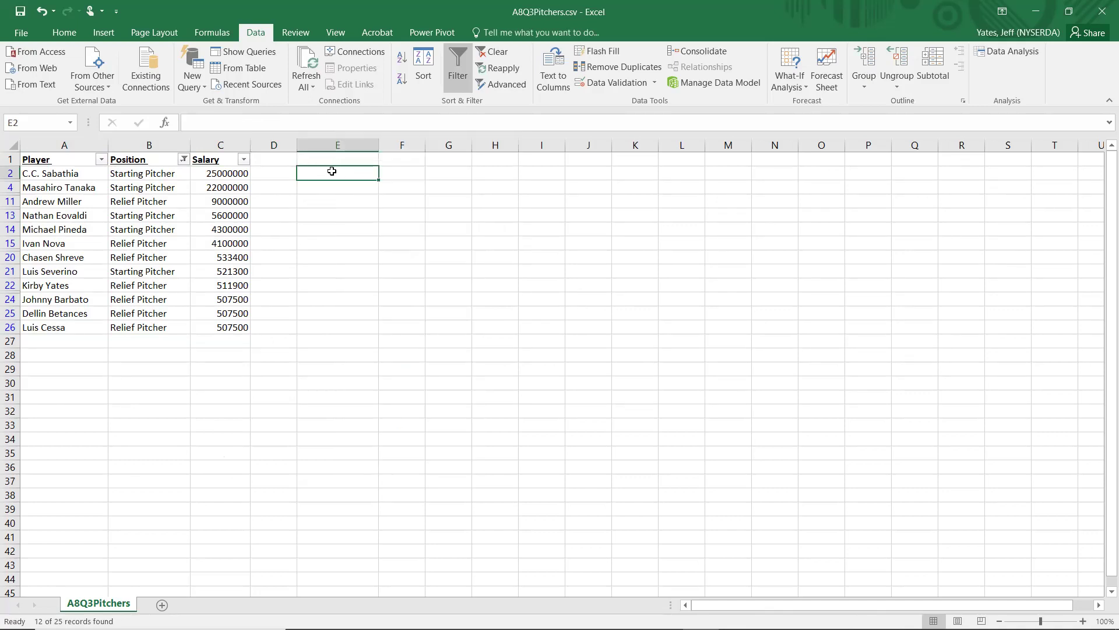
{"action": "key", "text": "Down"}
{"action": "key", "text": "Down"}
{"action": "key", "text": "Down"}
{"action": "key", "text": "Down"}
{"action": "key", "text": "Down"}
{"action": "key", "text": "Down"}
{"action": "key", "text": "Down"}
{"action": "key", "text": "Down"}
{"action": "key", "text": "Down"}
{"action": "key", "text": "Down"}
{"action": "key", "text": "Down"}
{"action": "key", "text": "Down"}
{"action": "key", "text": "Down"}
{"action": "key", "text": "Down"}
{"action": "key", "text": "Down"}
Copy the filtered pitcher rows from columns A to C and paste them starting at E2
{"action": "left_click_drag", "start_coordinate": [51, 173], "coordinate": [236, 319]}
{"action": "key", "text": "ctrl+c"}
{"action": "left_click", "coordinate": [309, 180]}
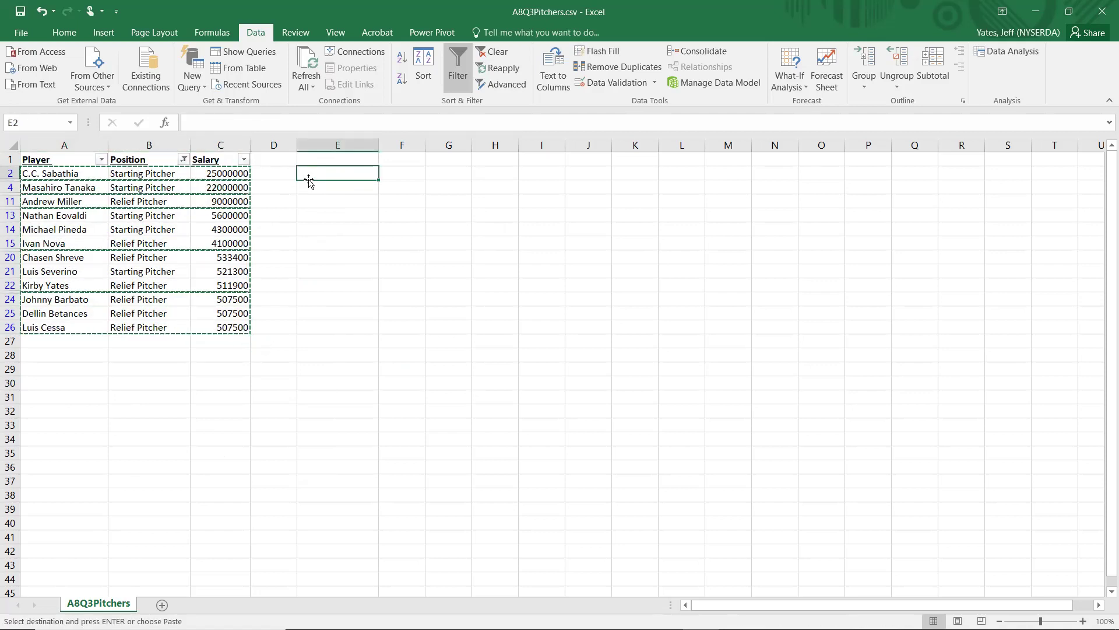
{"action": "key", "text": "ctrl+v"}
{"action": "left_click", "coordinate": [406, 394]}
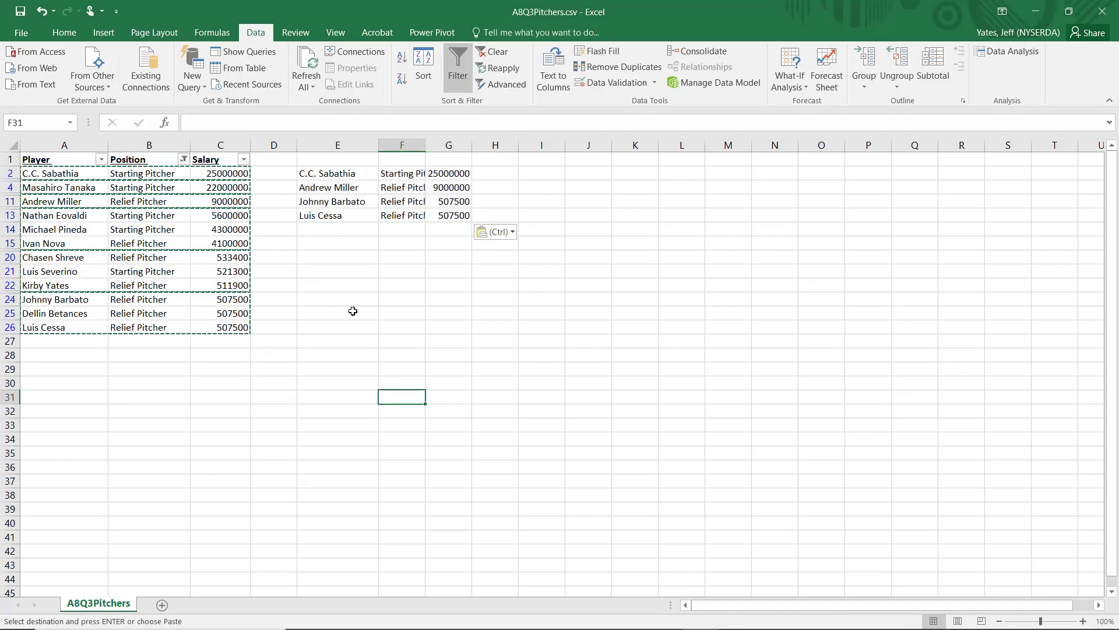
Reset the Position filter to include all positions and end the copy mode
{"action": "left_click", "coordinate": [184, 160]}
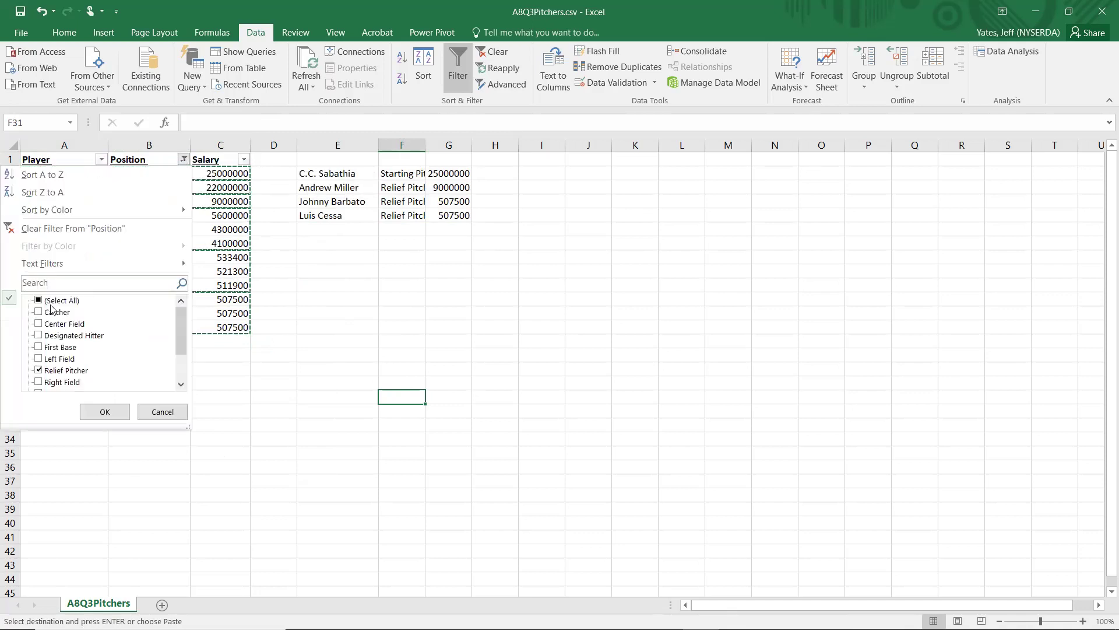
{"action": "left_click", "coordinate": [103, 411]}
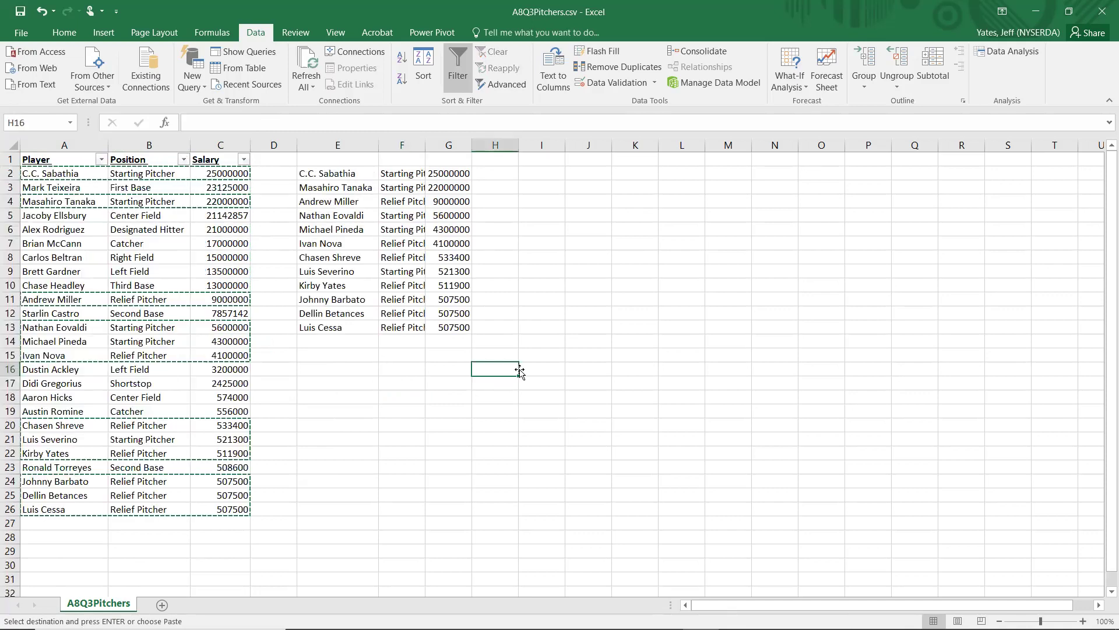
{"action": "key", "text": "Escape"}
Fit column F to its contents and widen column E slightly for the copied pitcher list
{"action": "left_click", "coordinate": [316, 143]}
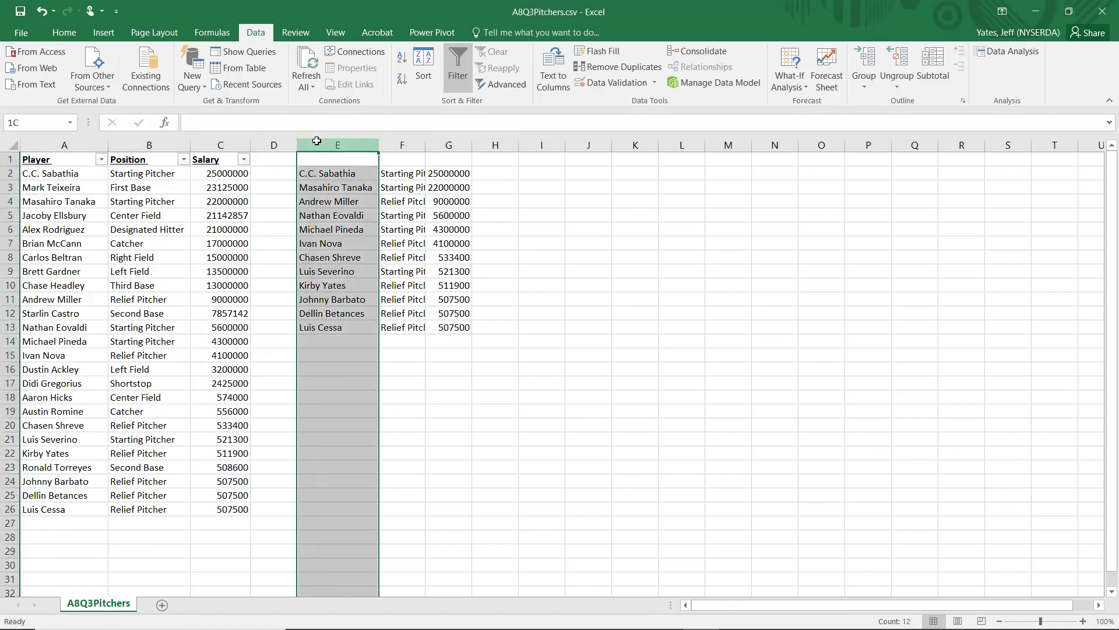
{"action": "double_click", "coordinate": [426, 145]}
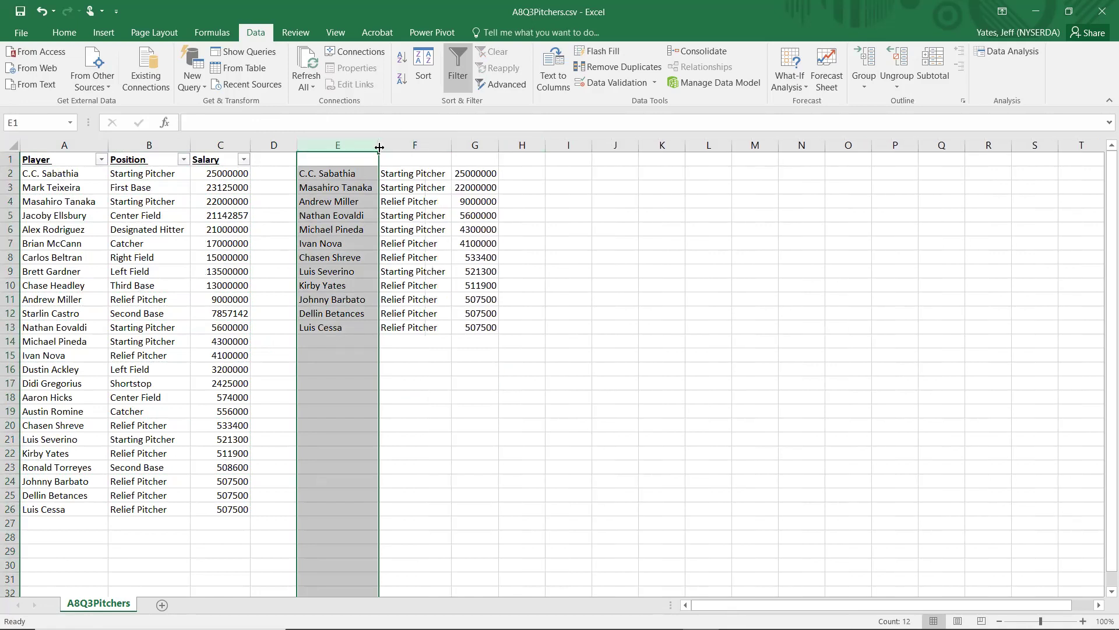
{"action": "left_click_drag", "start_coordinate": [378, 147], "coordinate": [391, 147]}
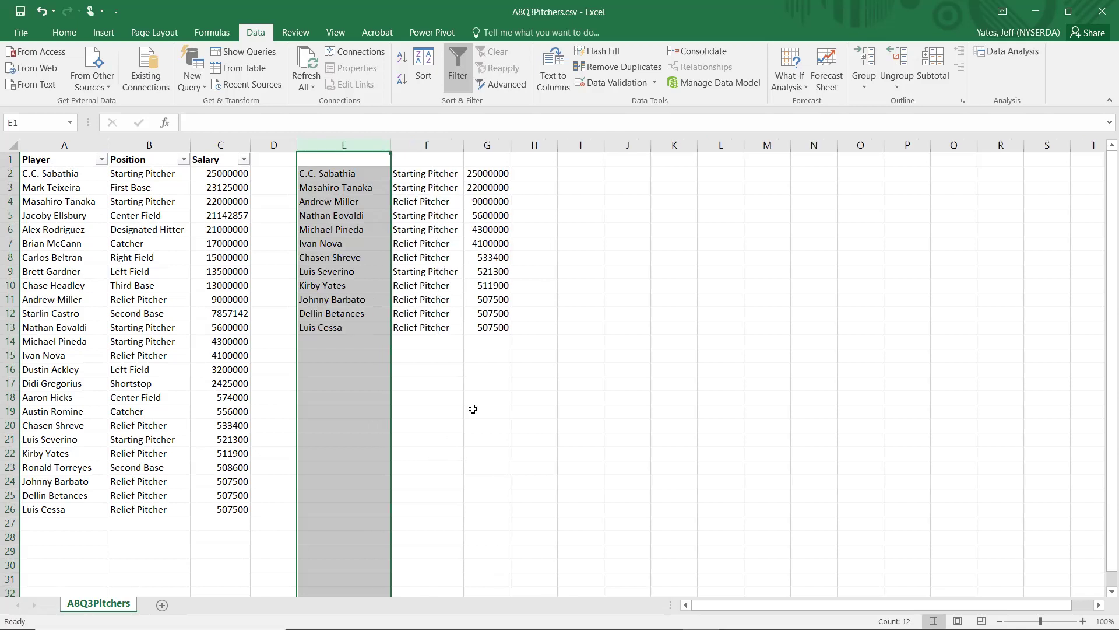
Clear the original player data in A2:C26 and move the pitcher list from E2:G13 to A2 beneath the headers
{"action": "left_click_drag", "start_coordinate": [42, 174], "coordinate": [238, 513]}
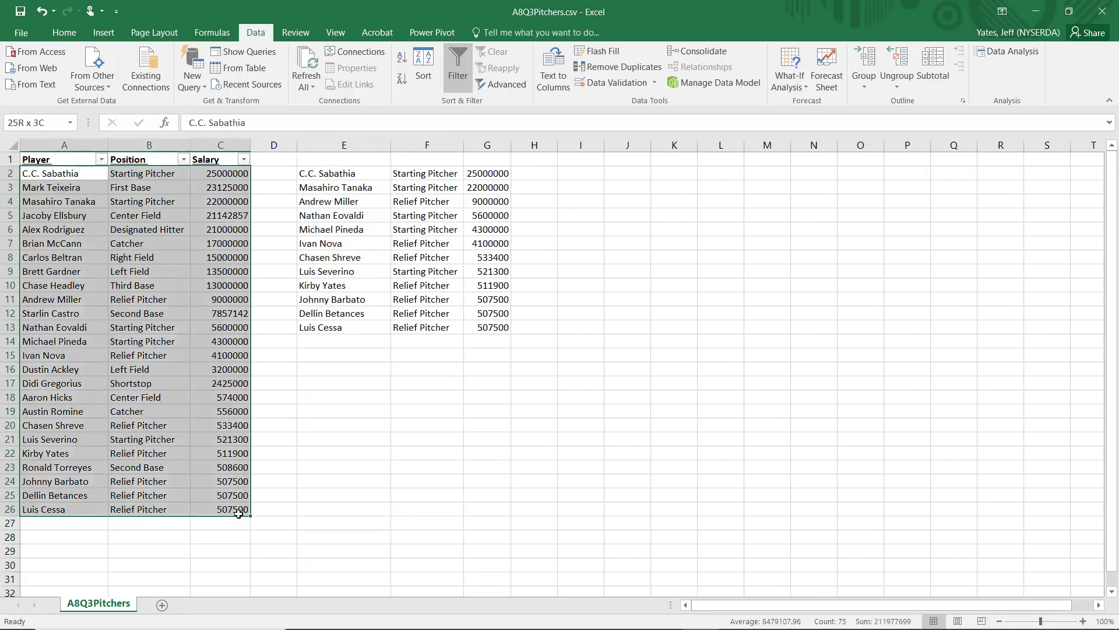
{"action": "key", "text": "Delete"}
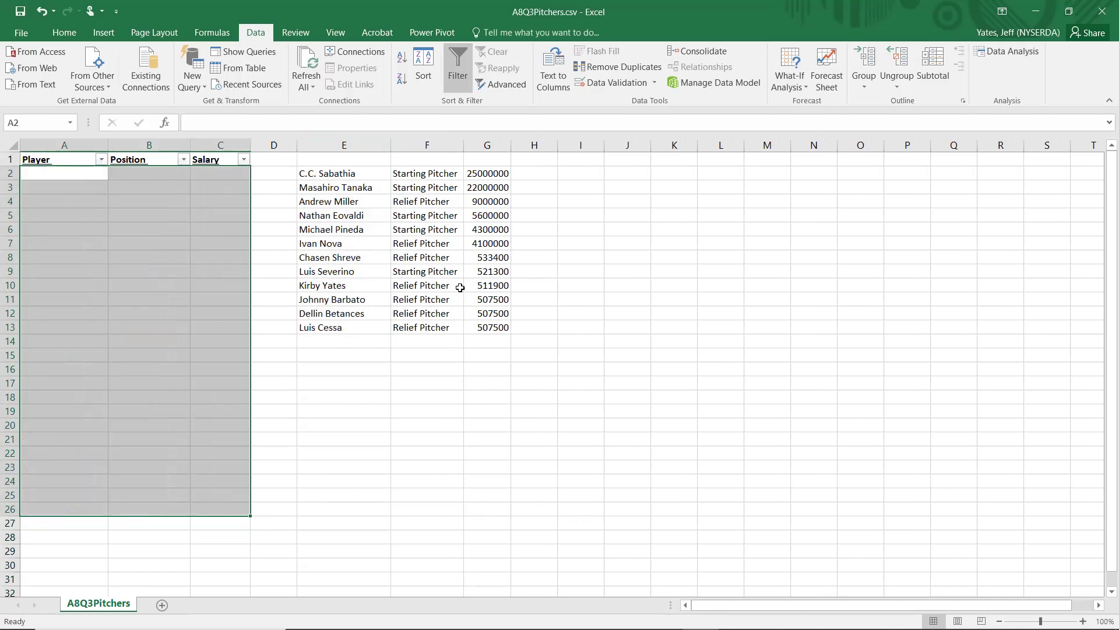
{"action": "left_click_drag", "start_coordinate": [327, 175], "coordinate": [492, 334]}
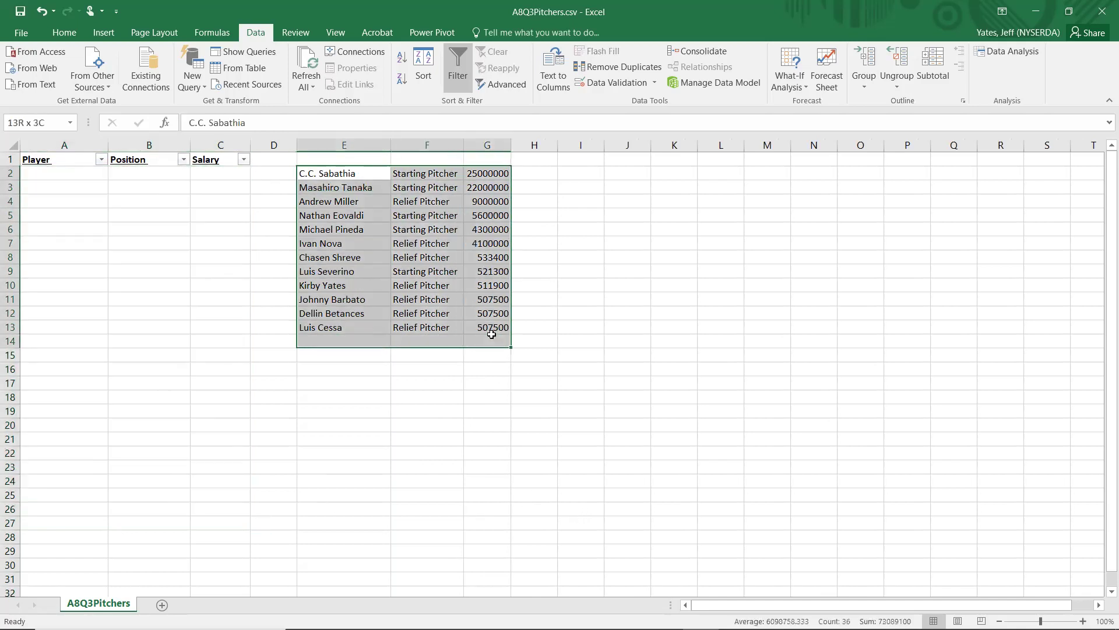
{"action": "left_click", "coordinate": [375, 200]}
{"action": "left_click_drag", "start_coordinate": [345, 169], "coordinate": [197, 337]}
{"action": "left_click", "coordinate": [428, 508]}
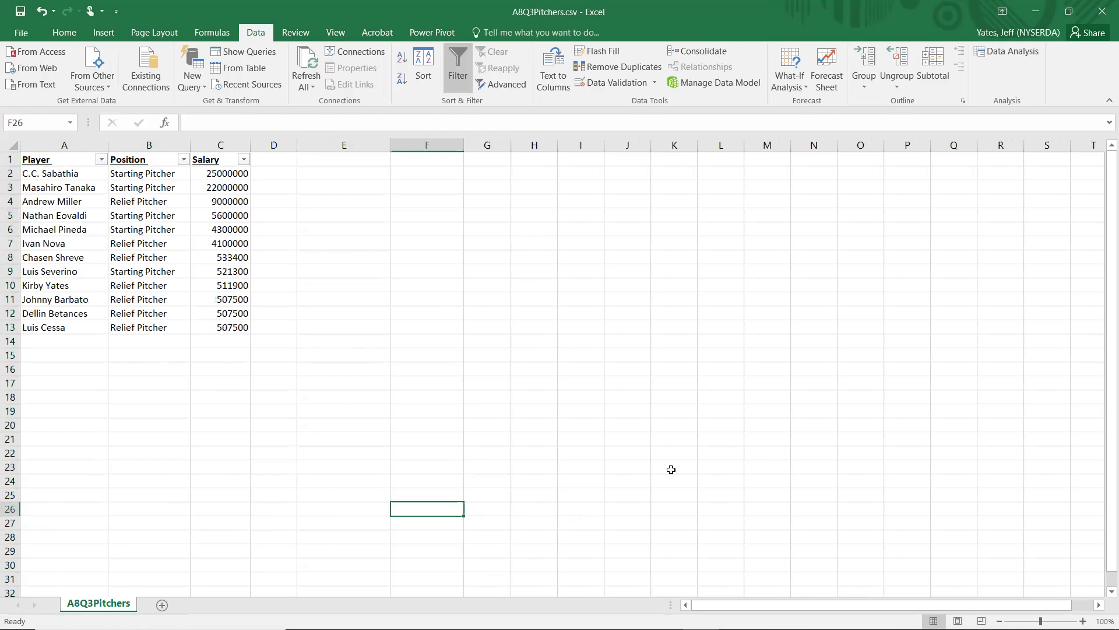
Remove the filter from the Player, Position and Salary header row
{"action": "left_click", "coordinate": [10, 159]}
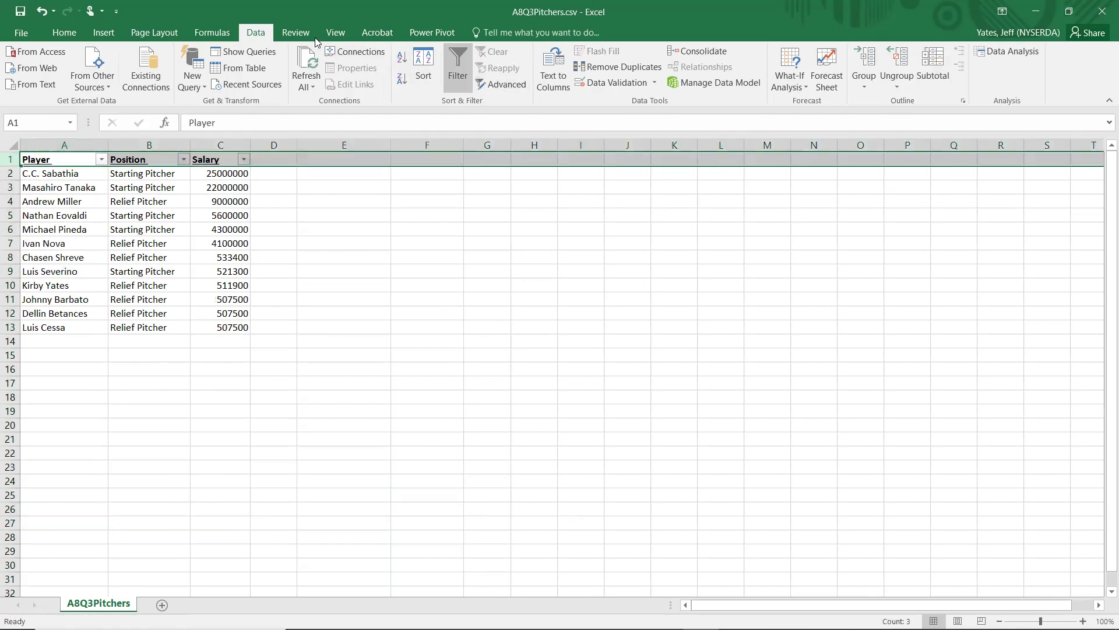
{"action": "left_click", "coordinate": [450, 69]}
{"action": "left_click", "coordinate": [452, 228]}
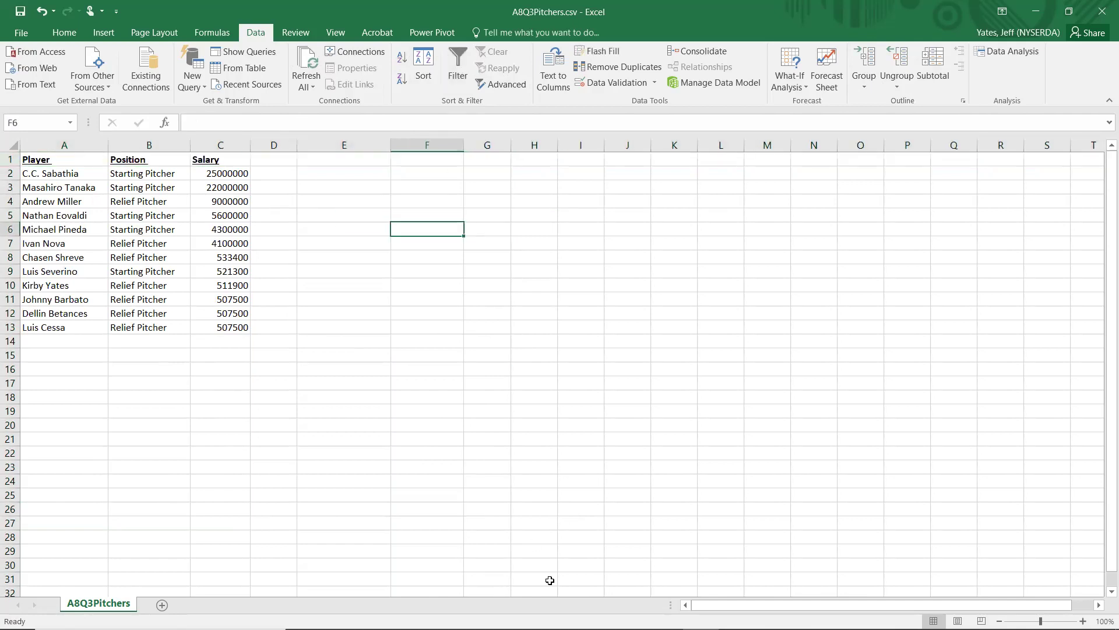
Save A8Q3Pitchers.csv, keeping the CSV (Comma delimited) format, and close the workbook with its changes saved
{"action": "left_click", "coordinate": [20, 11]}
{"action": "left_click", "coordinate": [508, 366]}
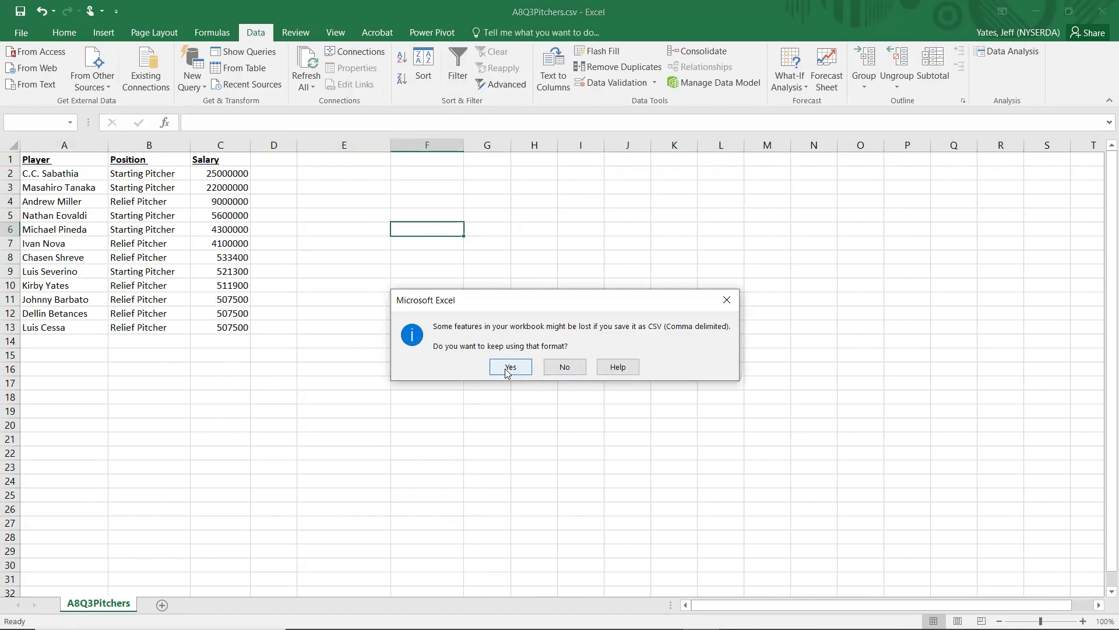
{"action": "left_click", "coordinate": [21, 33]}
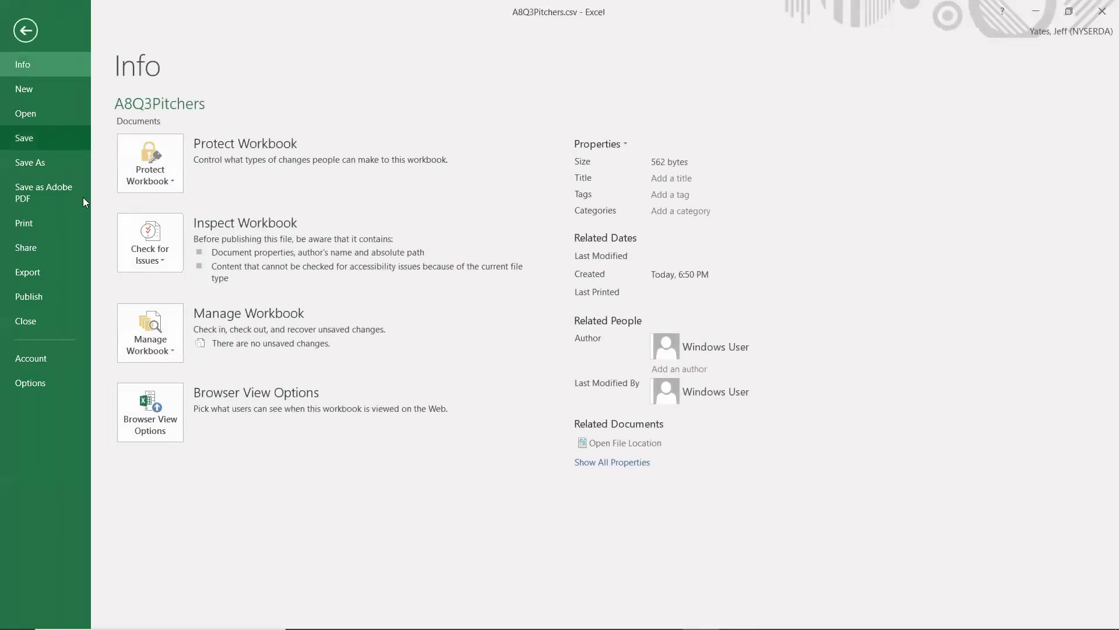
{"action": "left_click", "coordinate": [62, 320]}
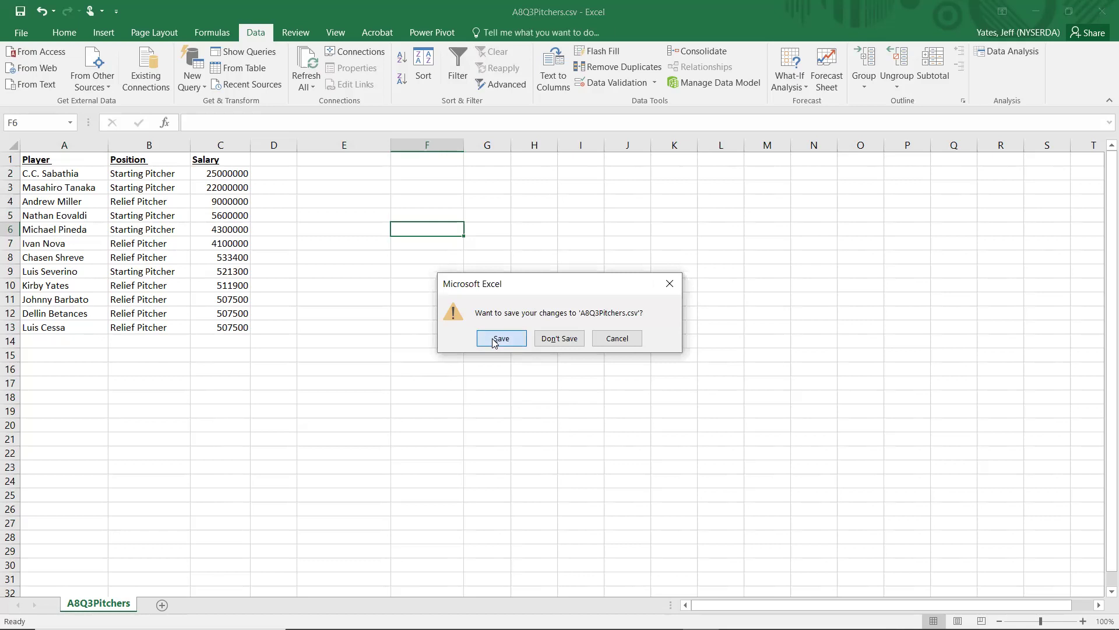
{"action": "left_click", "coordinate": [493, 340]}
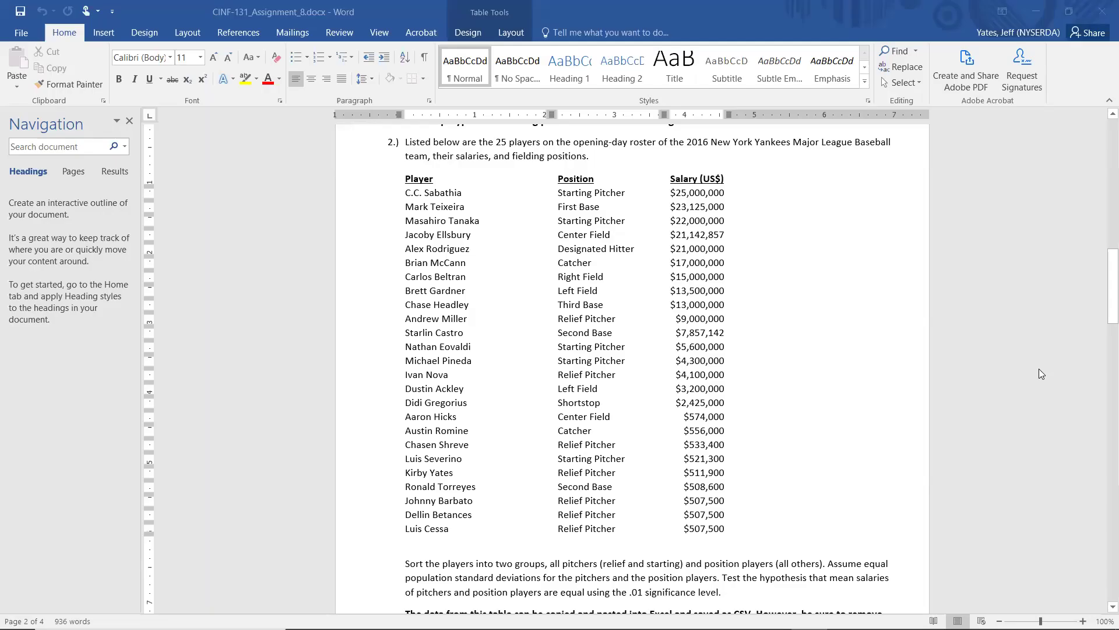
Switch to CINF-131_Assignment_8.docx in Word and review the Yankees salary exercise's grouping, CSV and R script instructions, plus the neighbouring exercises
{"action": "scroll", "coordinate": [1039, 368], "scroll_direction": "down", "scroll_amount": 4}
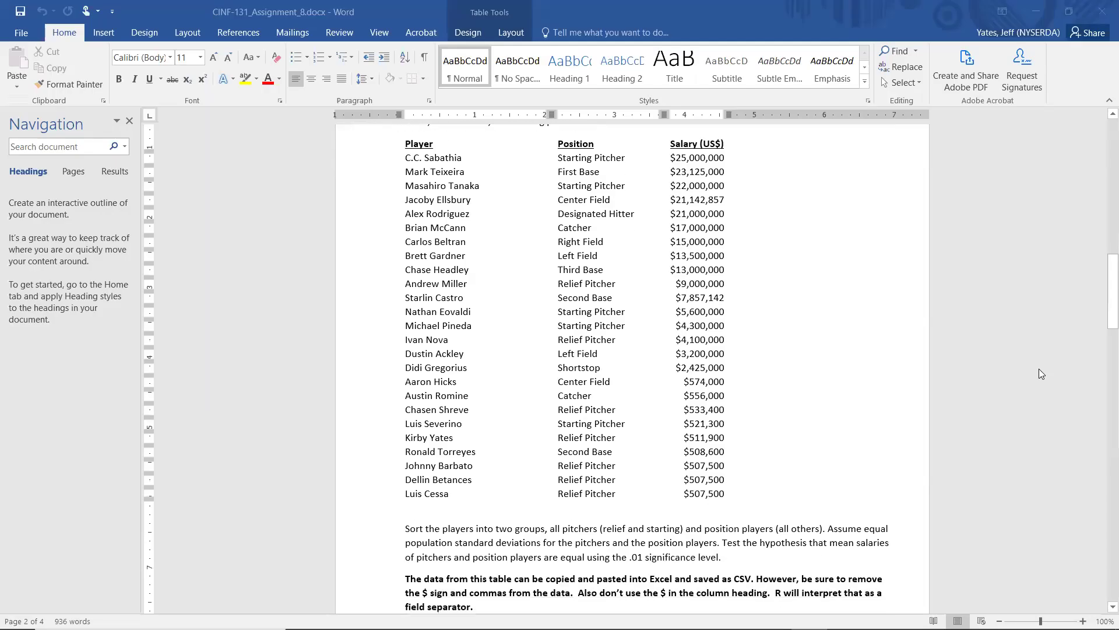
{"action": "scroll", "coordinate": [991, 419], "scroll_direction": "down", "scroll_amount": 3}
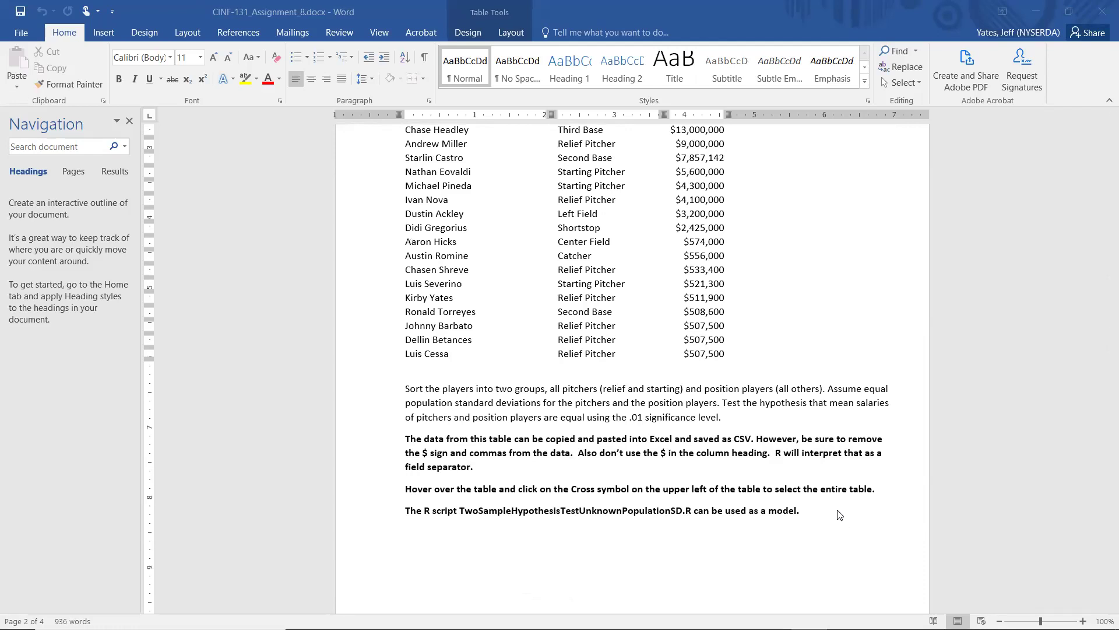
{"action": "scroll", "coordinate": [813, 519], "scroll_direction": "up", "scroll_amount": 6}
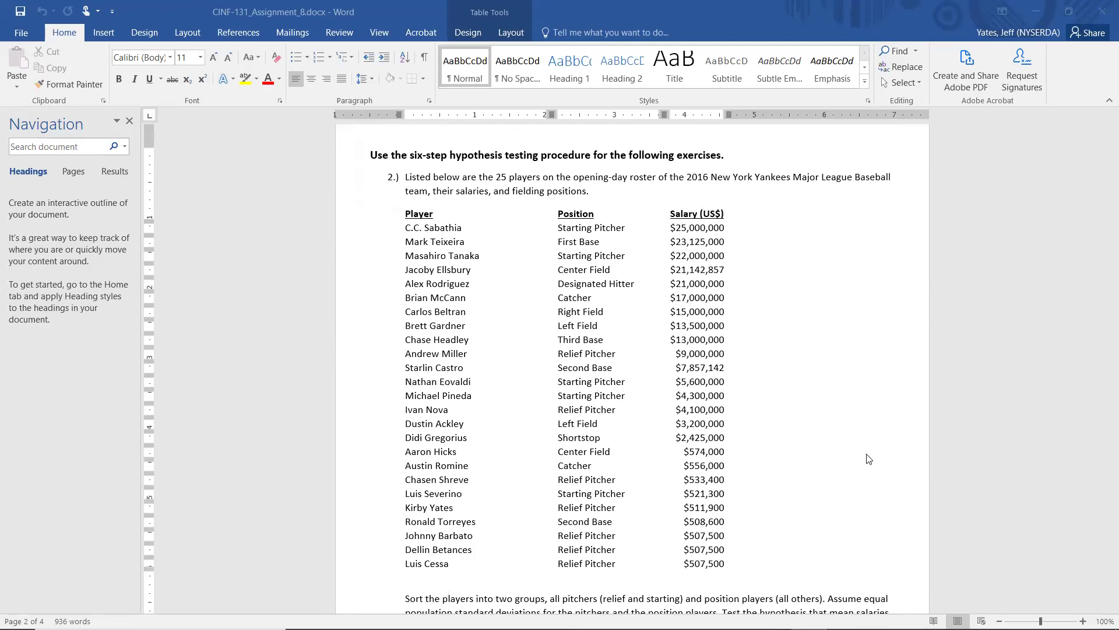
{"action": "scroll", "coordinate": [819, 479], "scroll_direction": "up", "scroll_amount": 16}
{"action": "scroll", "coordinate": [819, 454], "scroll_direction": "up", "scroll_amount": 3}
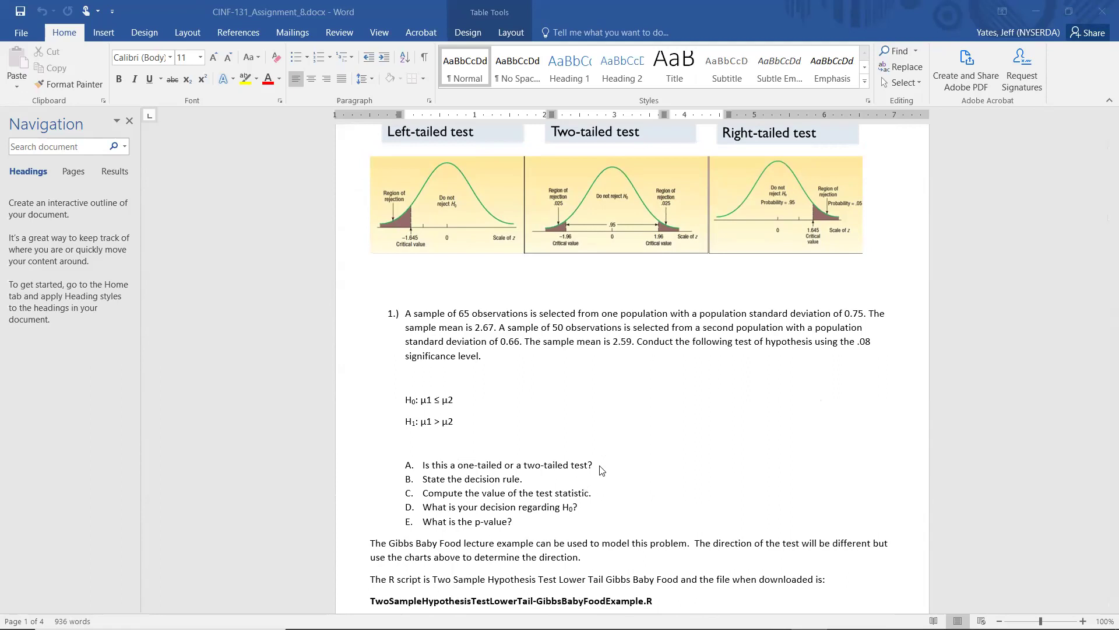
{"action": "scroll", "coordinate": [618, 481], "scroll_direction": "down", "scroll_amount": 10}
{"action": "scroll", "coordinate": [653, 493], "scroll_direction": "down", "scroll_amount": 3}
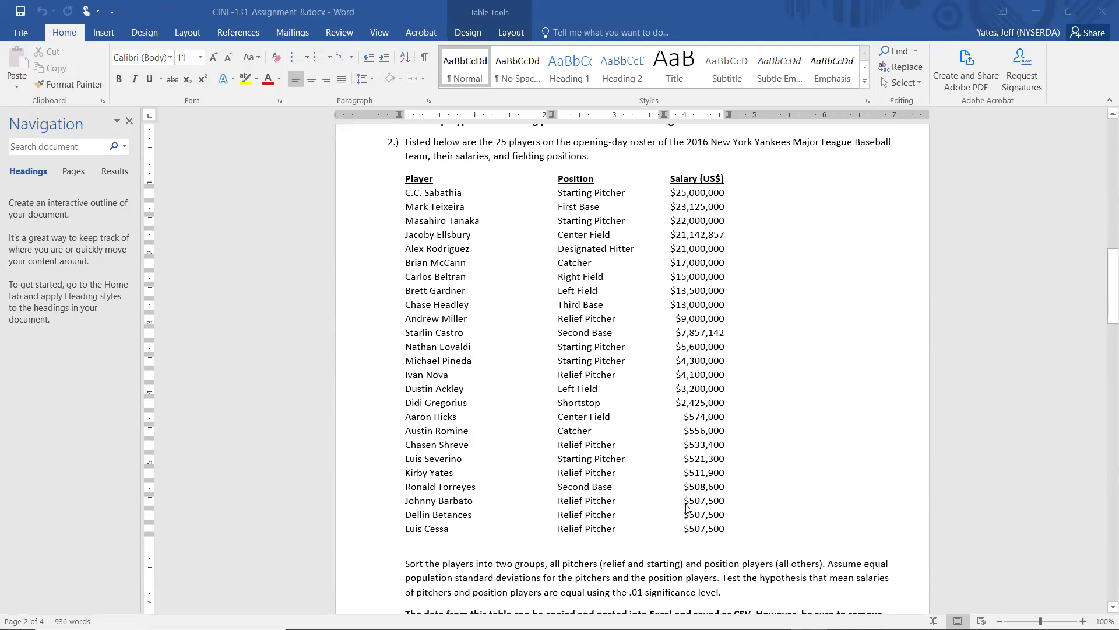
{"action": "scroll", "coordinate": [688, 510], "scroll_direction": "down", "scroll_amount": 2}
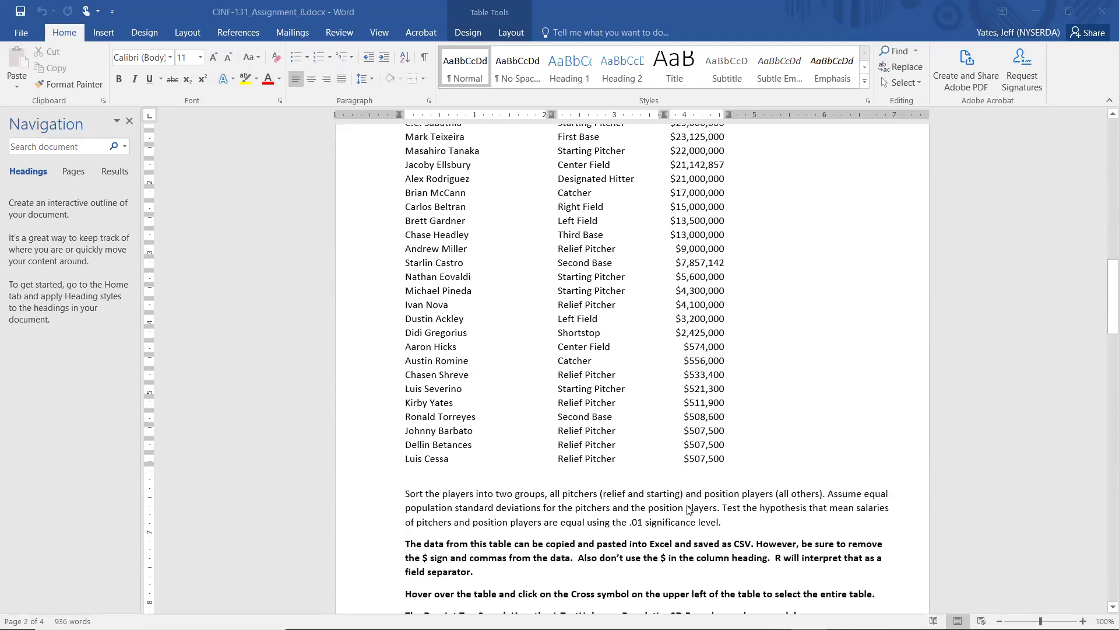
{"action": "scroll", "coordinate": [688, 509], "scroll_direction": "down", "scroll_amount": 1}
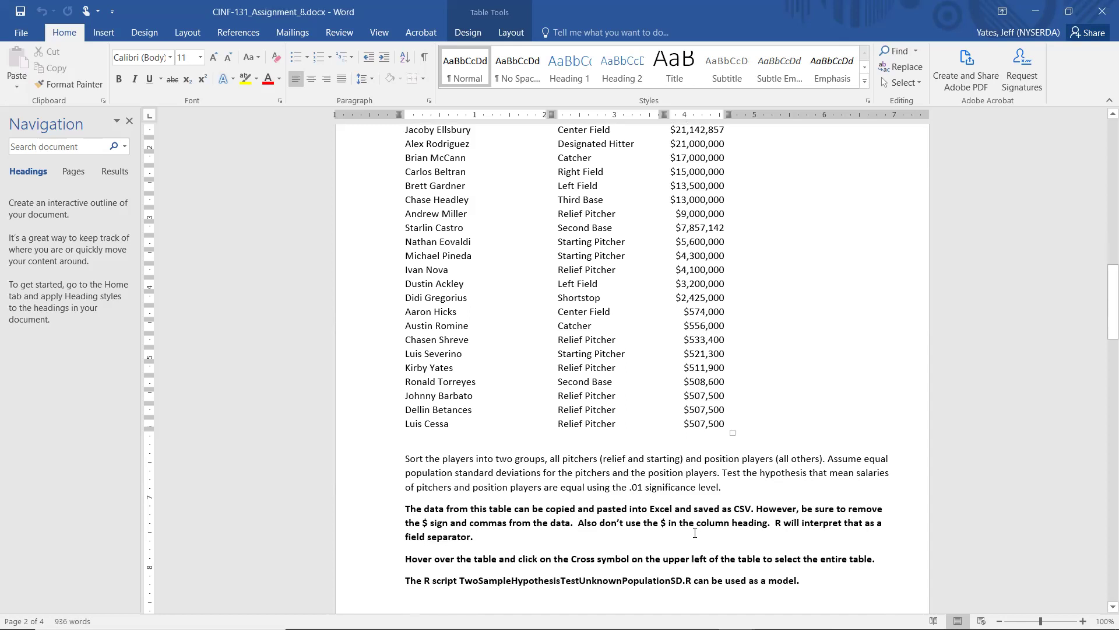
{"action": "scroll", "coordinate": [693, 532], "scroll_direction": "up", "scroll_amount": 5}
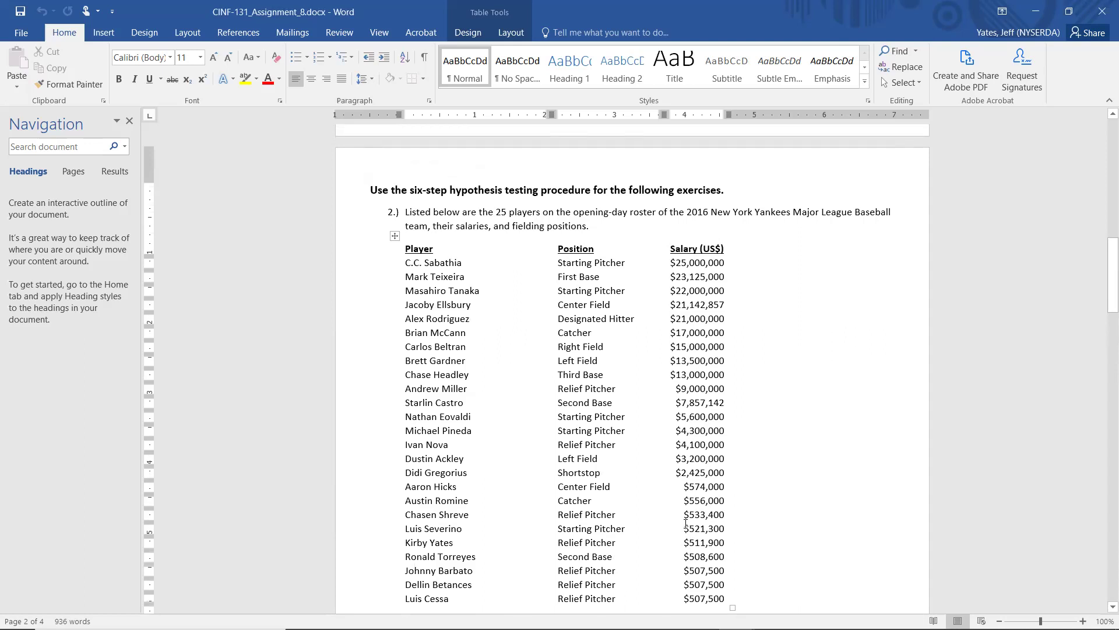
{"action": "scroll", "coordinate": [685, 523], "scroll_direction": "down", "scroll_amount": 9}
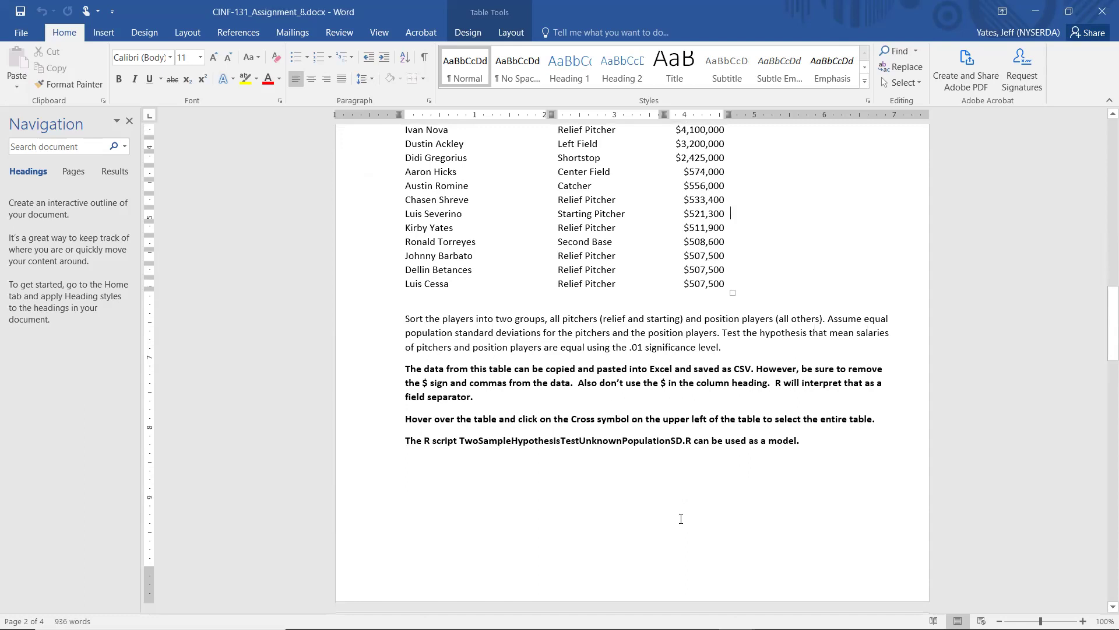
{"action": "scroll", "coordinate": [662, 552], "scroll_direction": "up", "scroll_amount": 7}
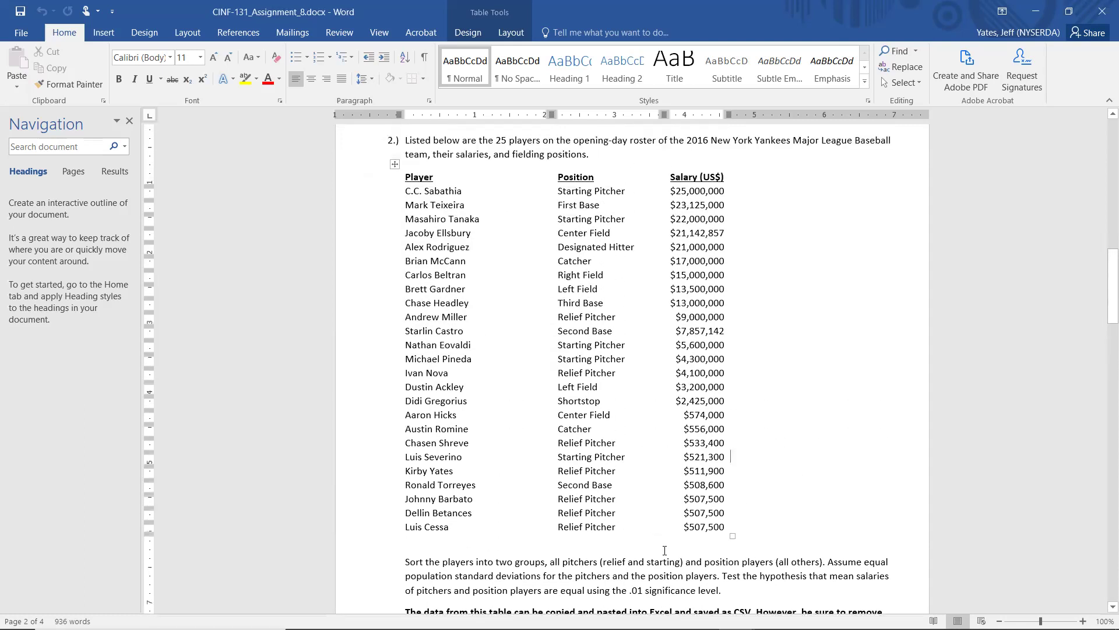
{"action": "scroll", "coordinate": [666, 551], "scroll_direction": "down", "scroll_amount": 20}
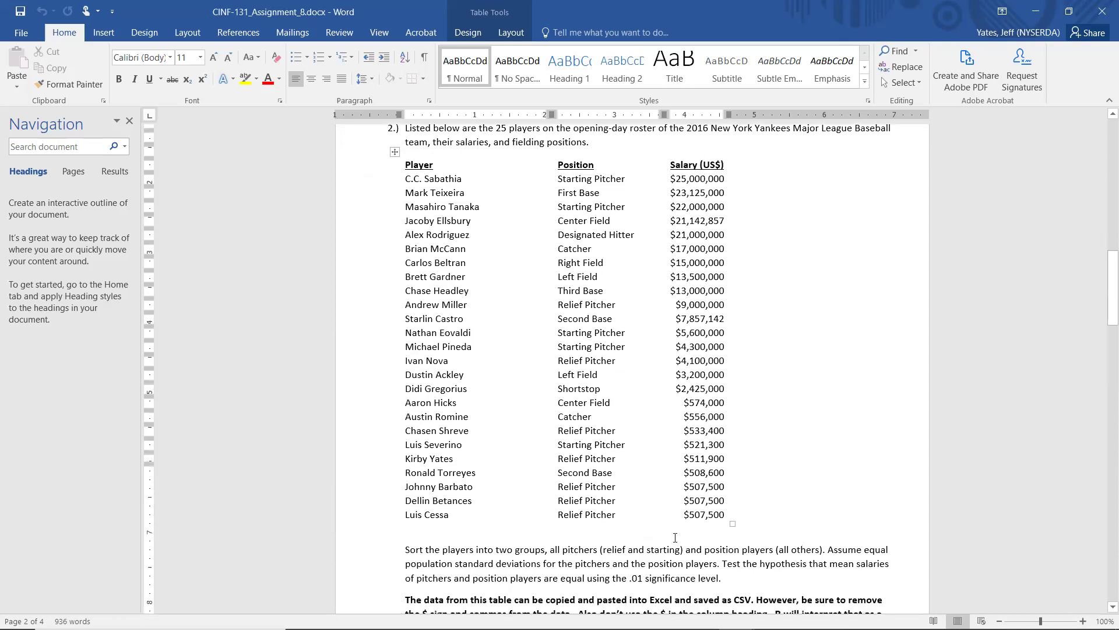
{"action": "scroll", "coordinate": [713, 554], "scroll_direction": "up", "scroll_amount": 2}
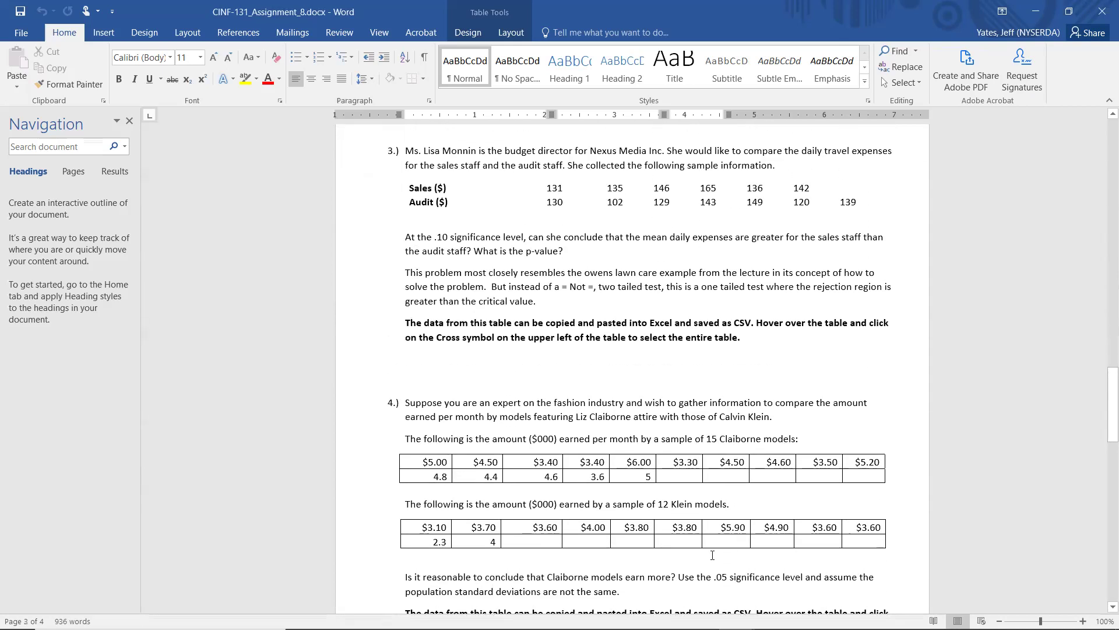